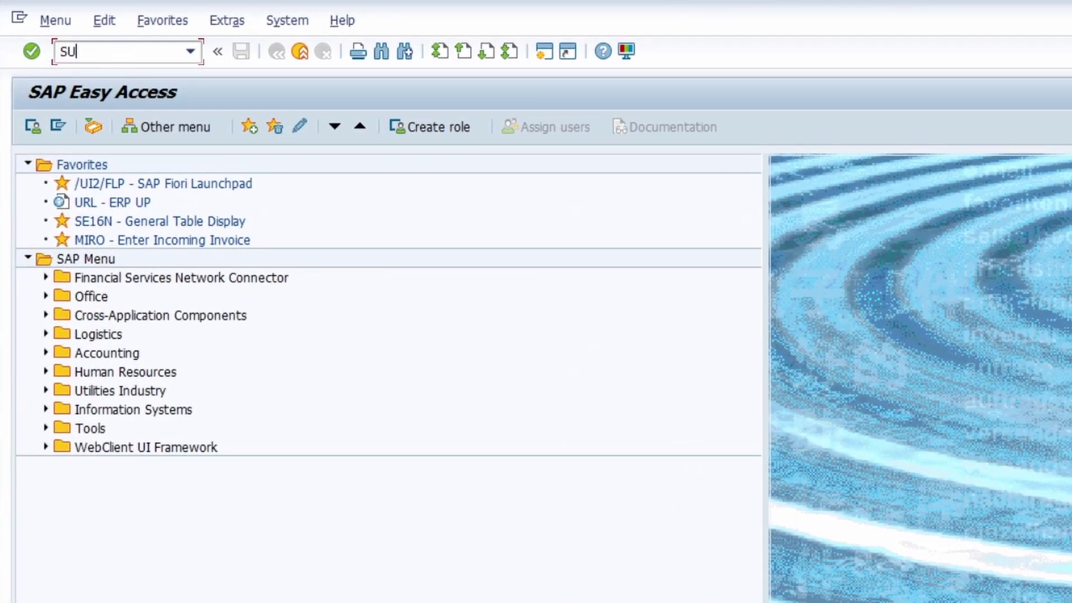
type("3")
- Open your own user data from the System > User Profile menu and save the profile
key("Return")
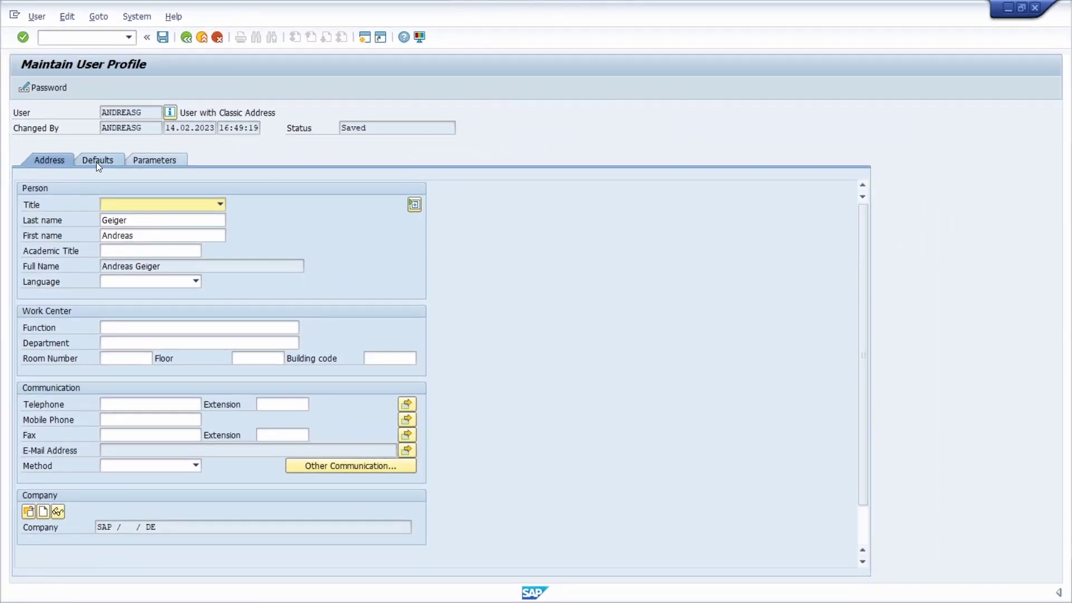
left_click(96, 162)
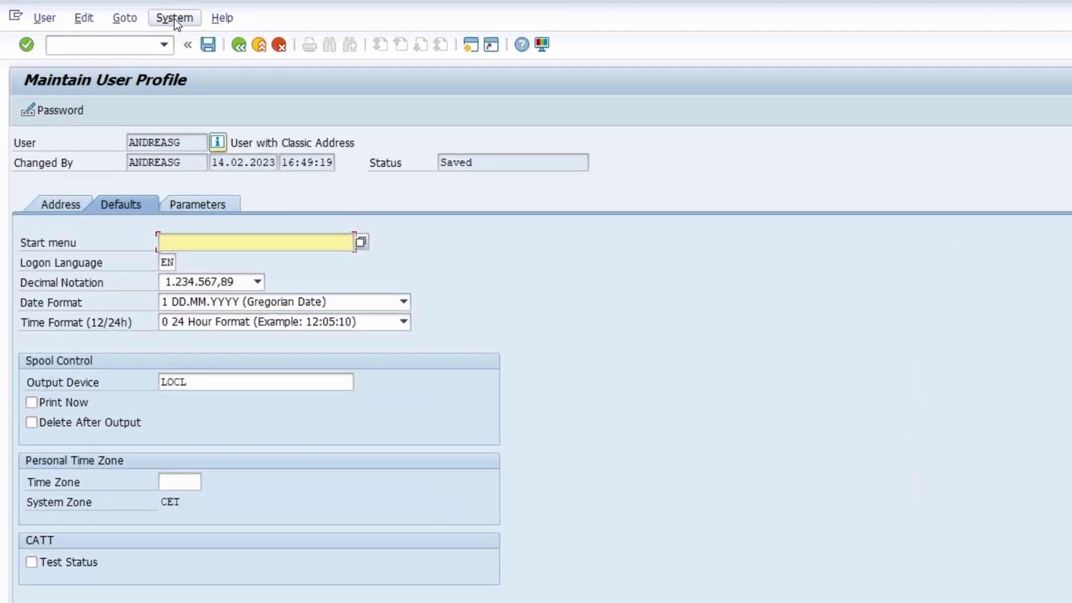
left_click(199, 19)
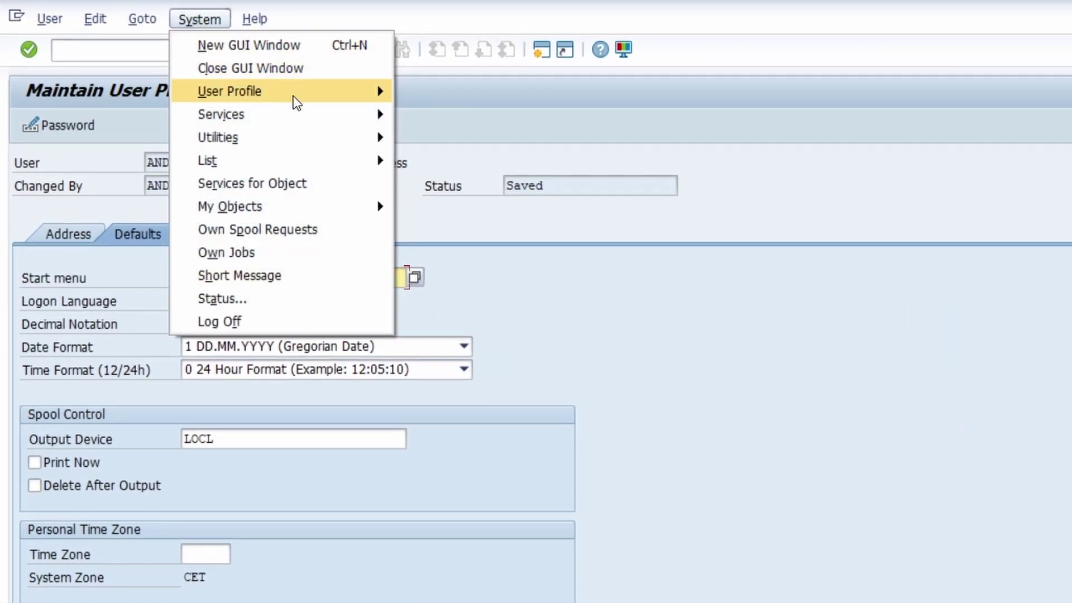
mouse_move(230, 91)
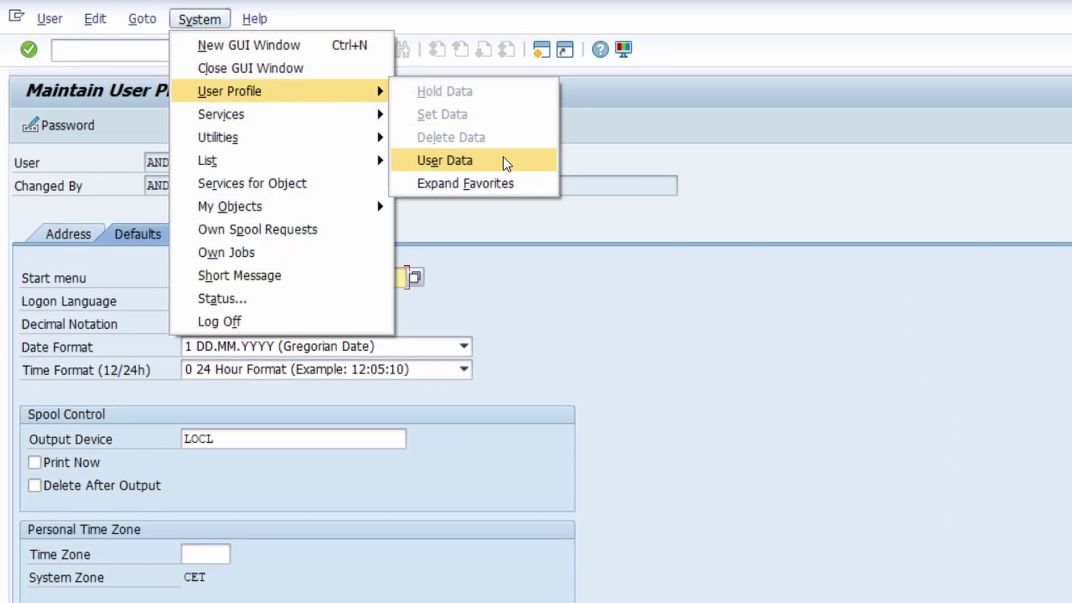
left_click(503, 157)
type("WEDI")
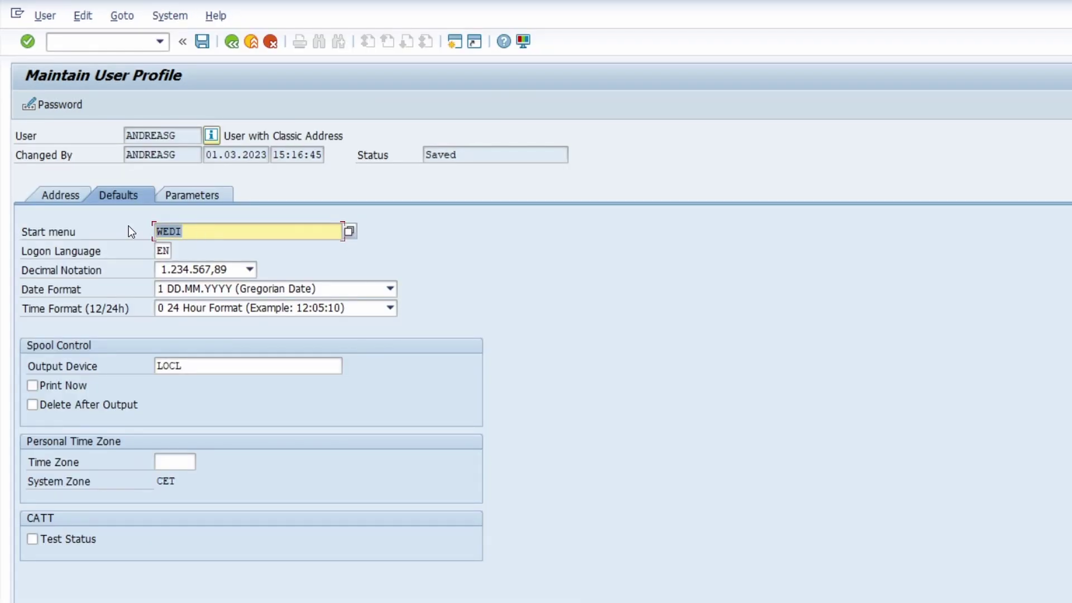
key("ctrl+s")
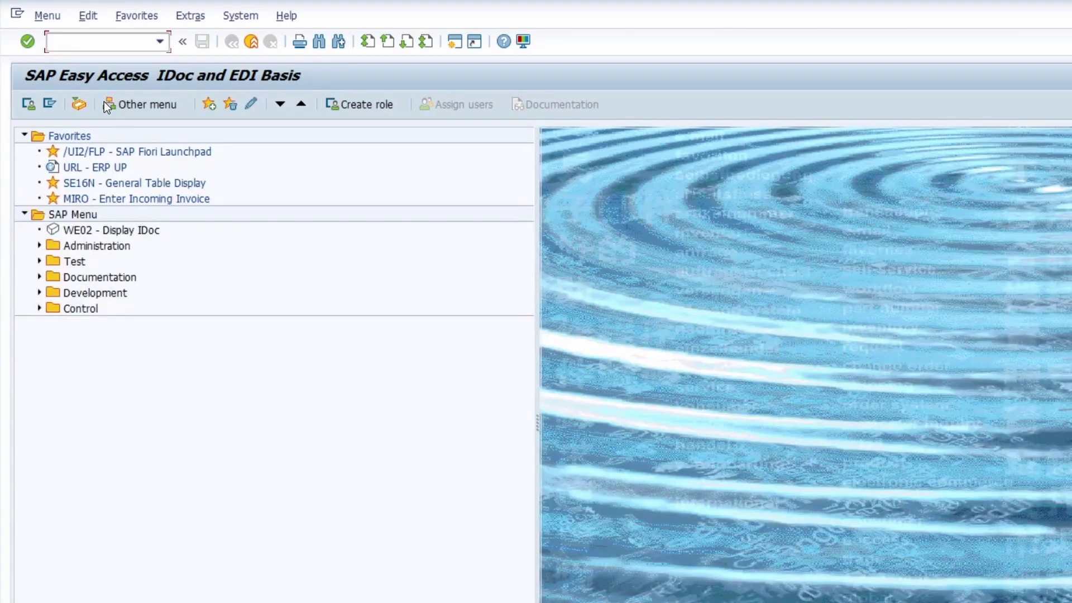
- Rerun SU3 and display the Defaults tab with spool device LOCL and the time zone
left_click(82, 42)
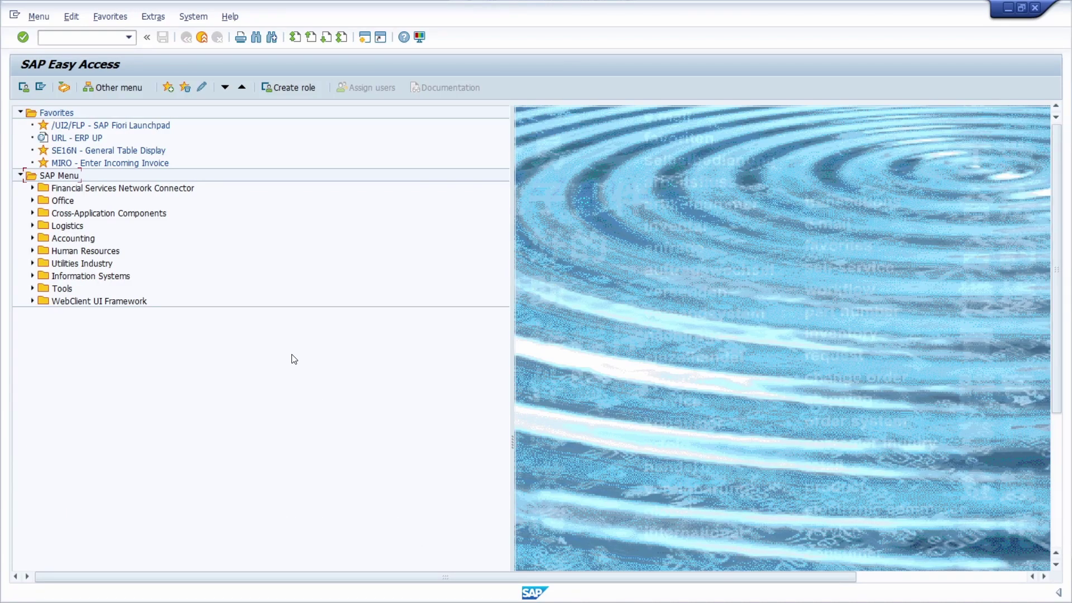
left_click(74, 42)
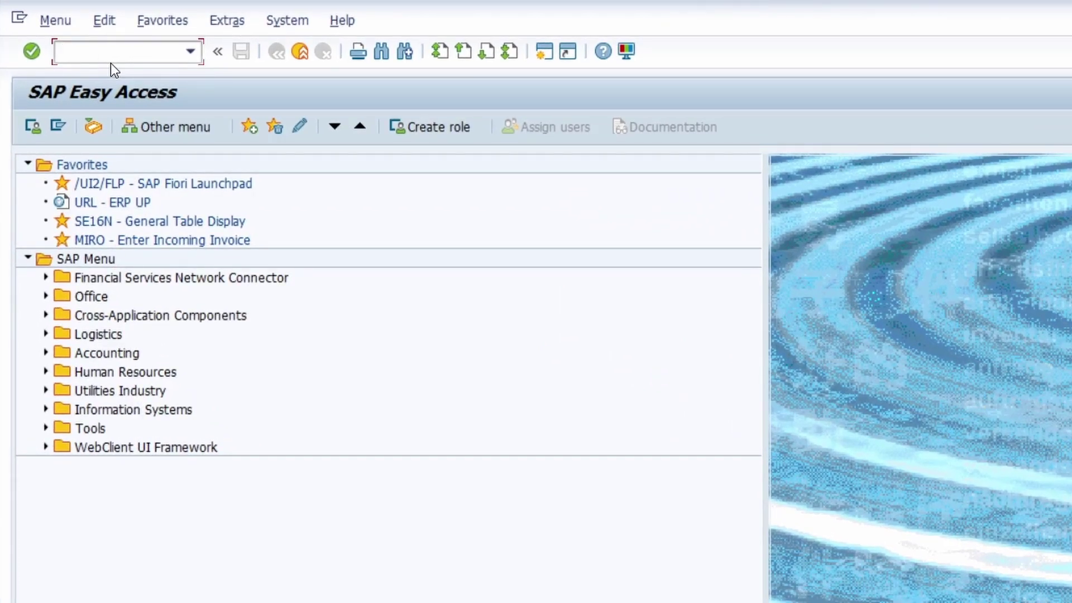
type("SU3")
key("Return")
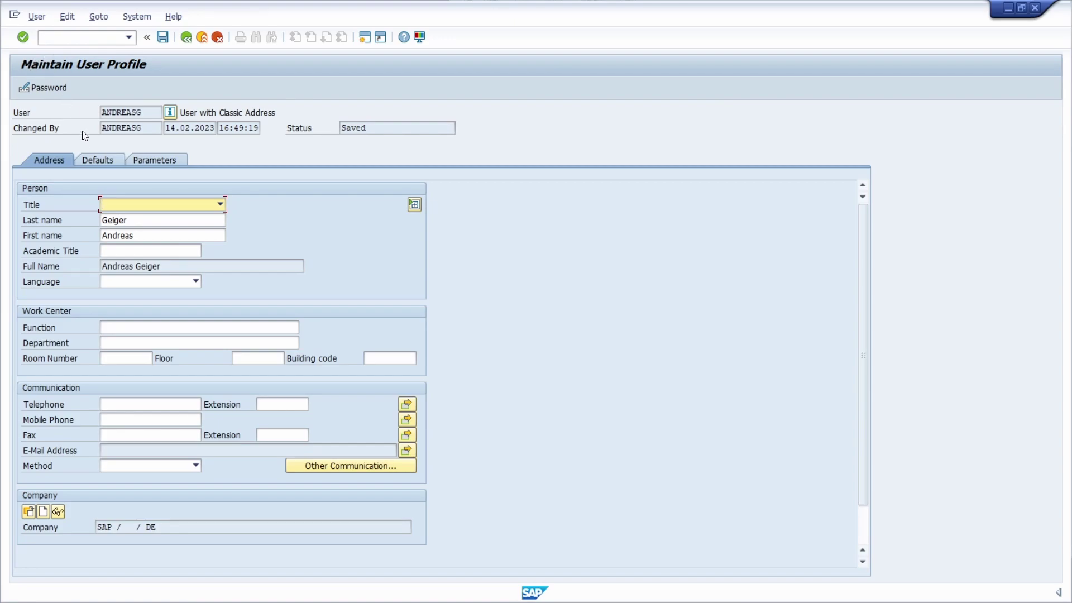
left_click(91, 161)
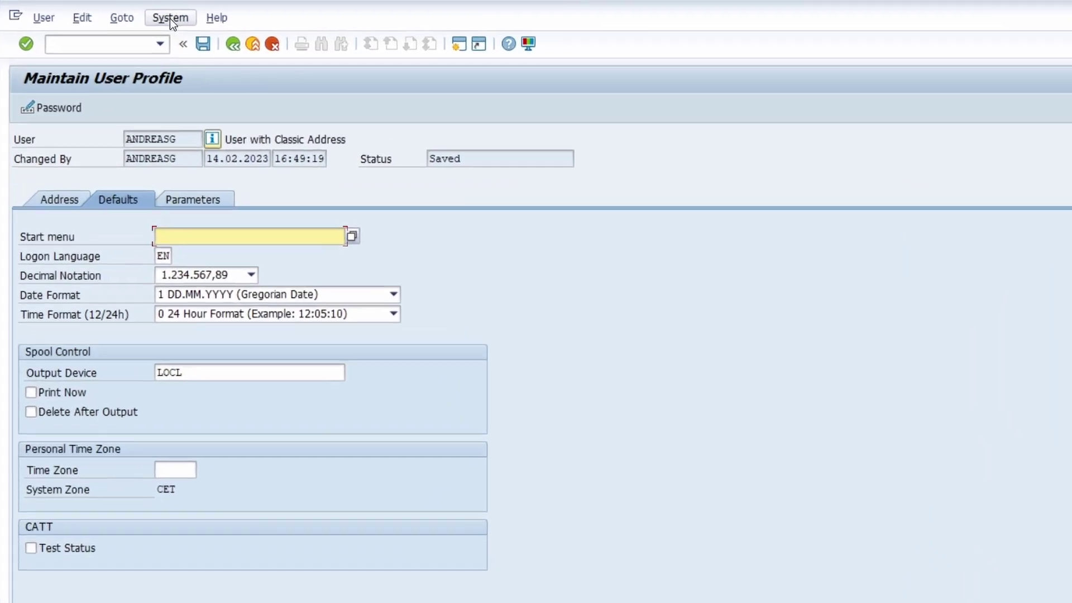
- Reload your own user data from the System menu, then go back to SAP Easy Access
left_click(170, 19)
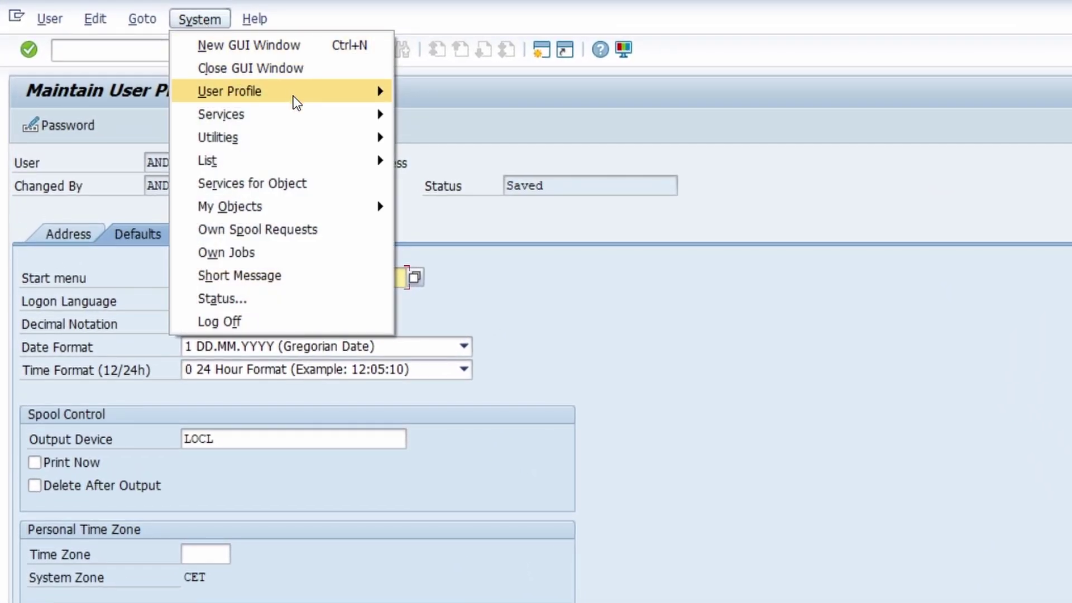
mouse_move(230, 91)
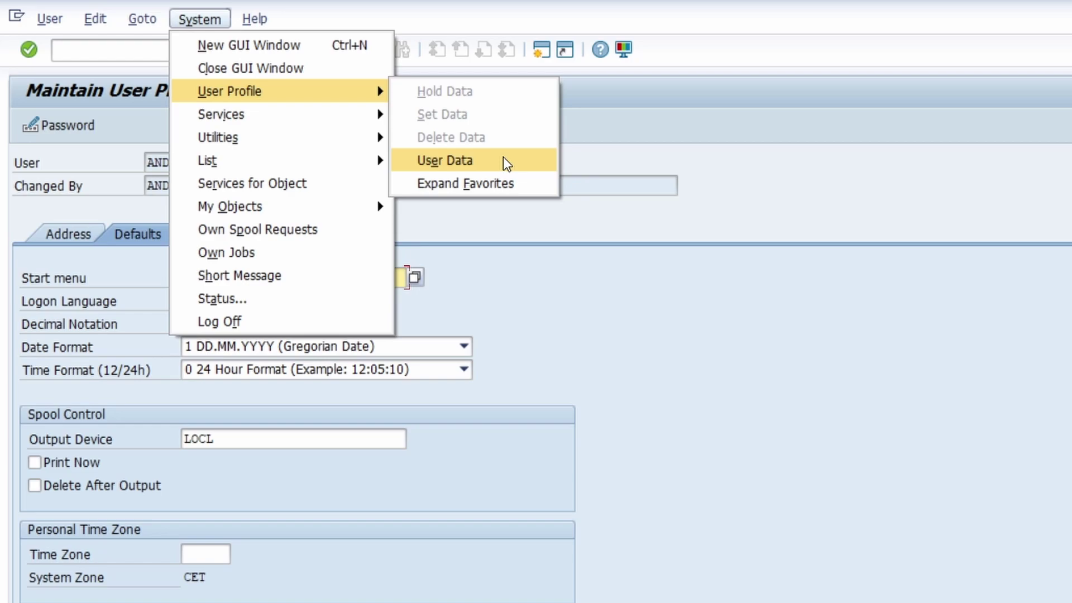
left_click(503, 161)
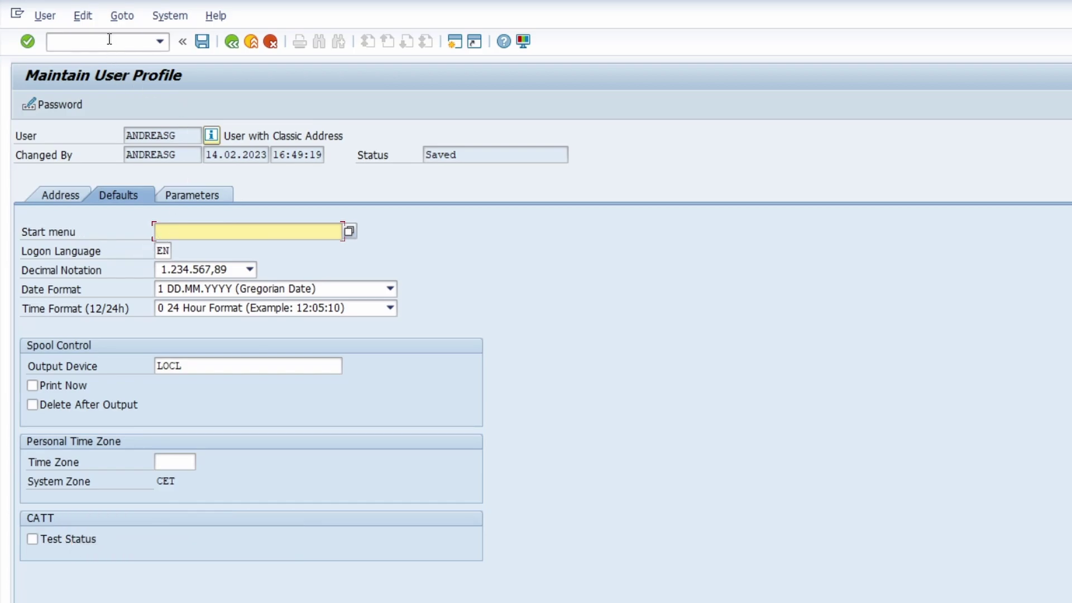
left_click(231, 41)
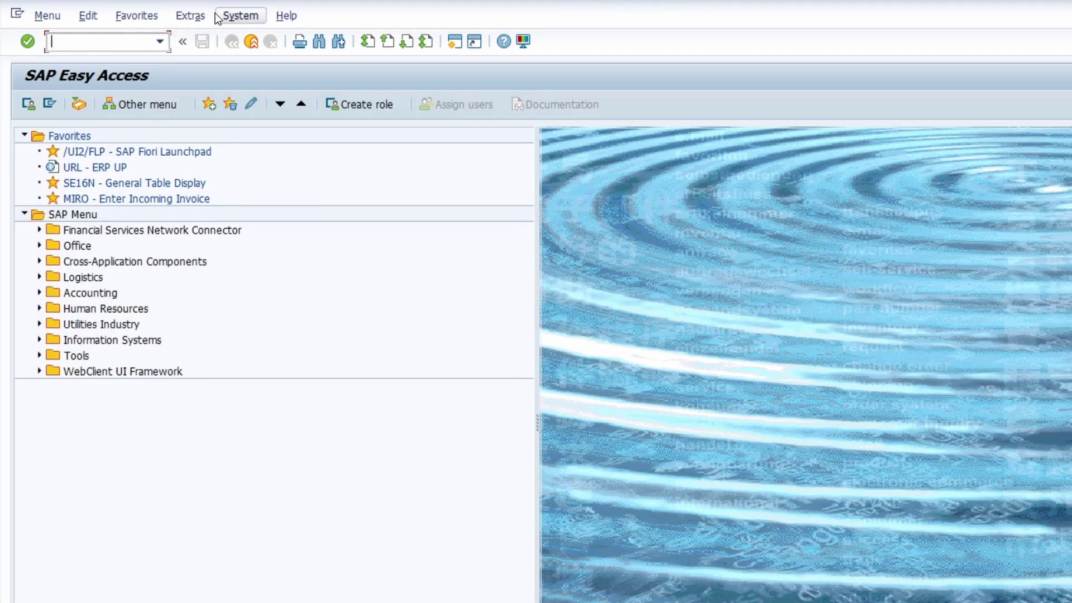
- Enter WEDI as the Defaults start menu and save, bringing up the IDoc and EDI Basis menu
left_click(234, 16)
mouse_move(266, 77)
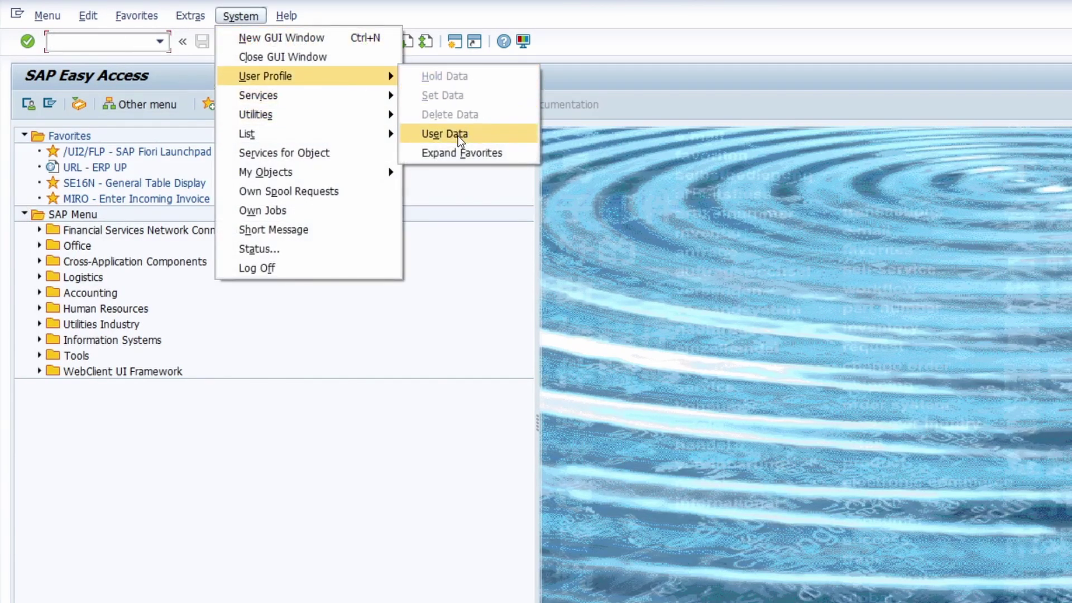
left_click(458, 137)
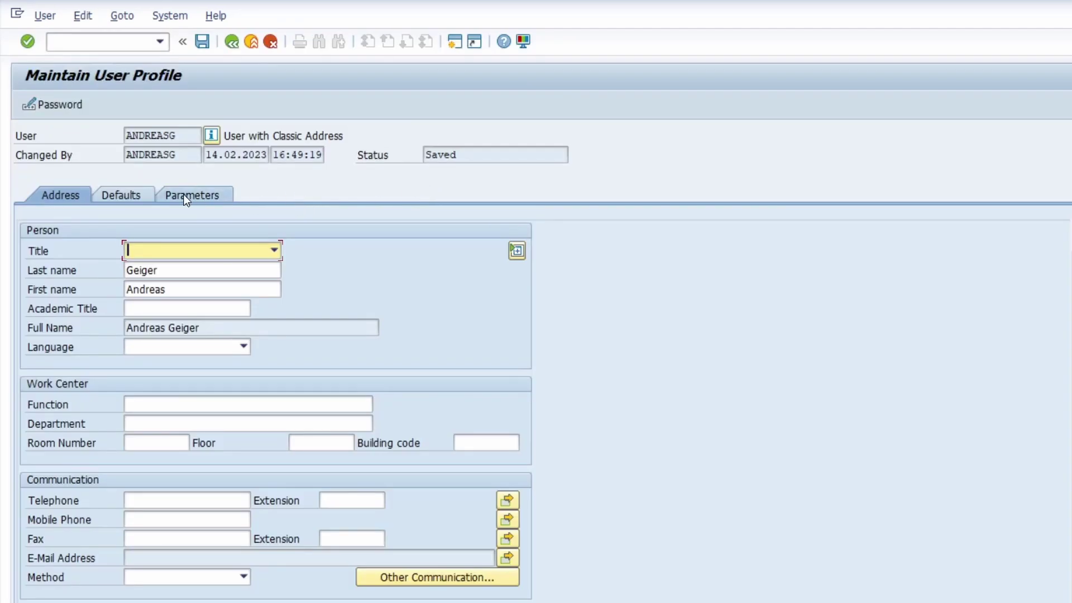
left_click(135, 194)
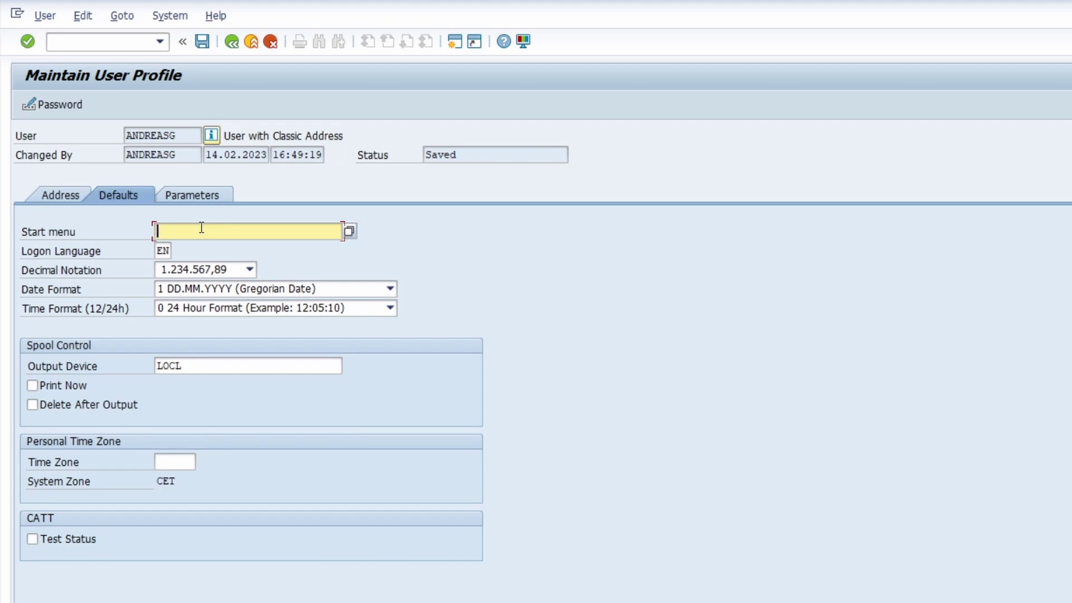
type("WEDI")
key("Return")
left_click(204, 44)
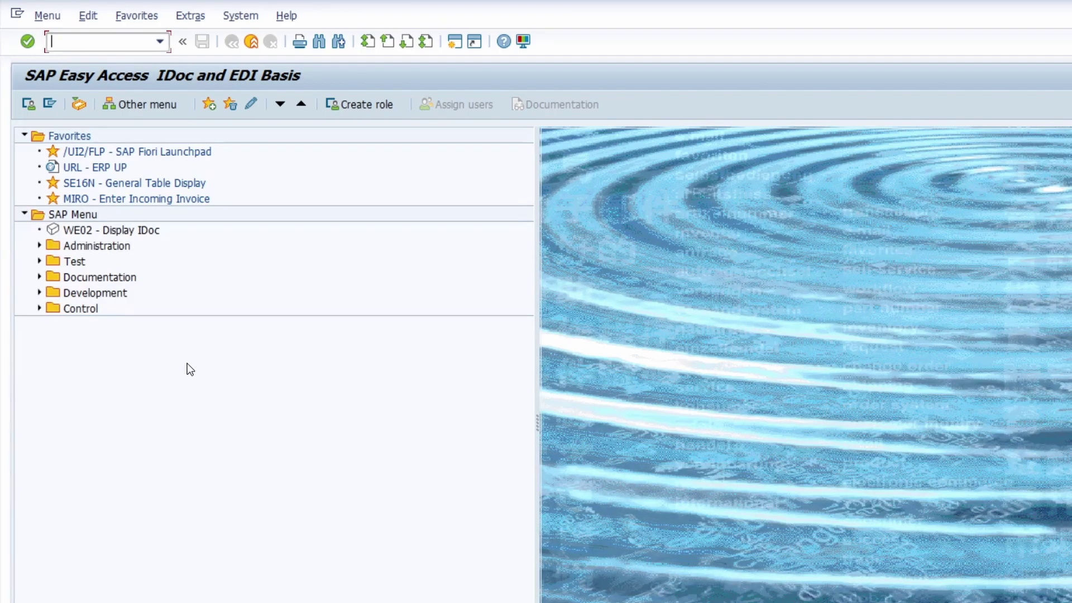
type("su")
type("3")
- Clear the start menu default in SU3 and save, restoring the standard Easy Access menu
key("Return")
left_click(117, 195)
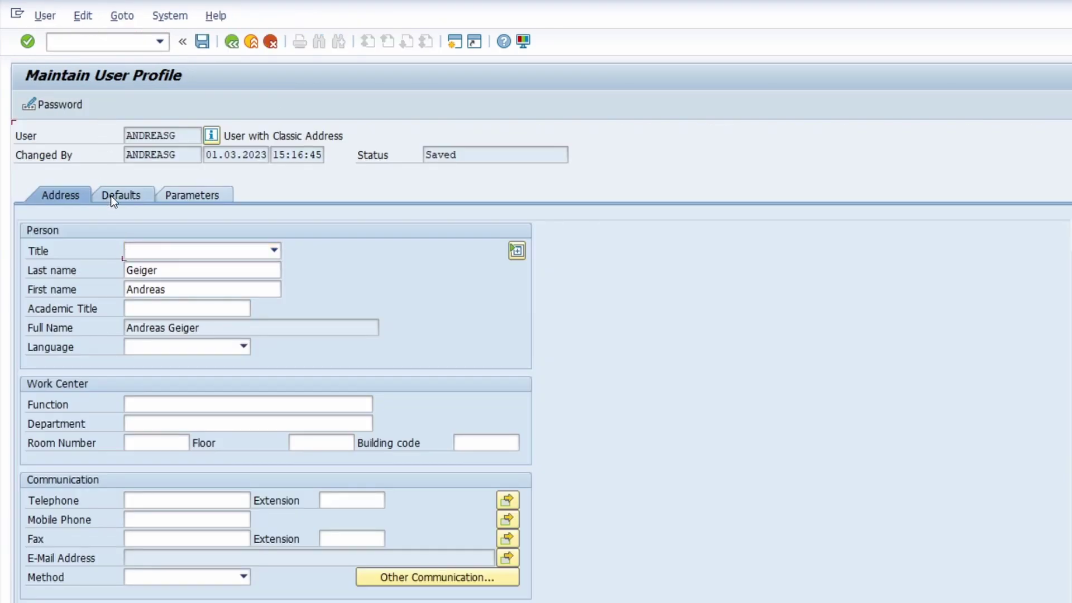
key("Delete")
key("Escape")
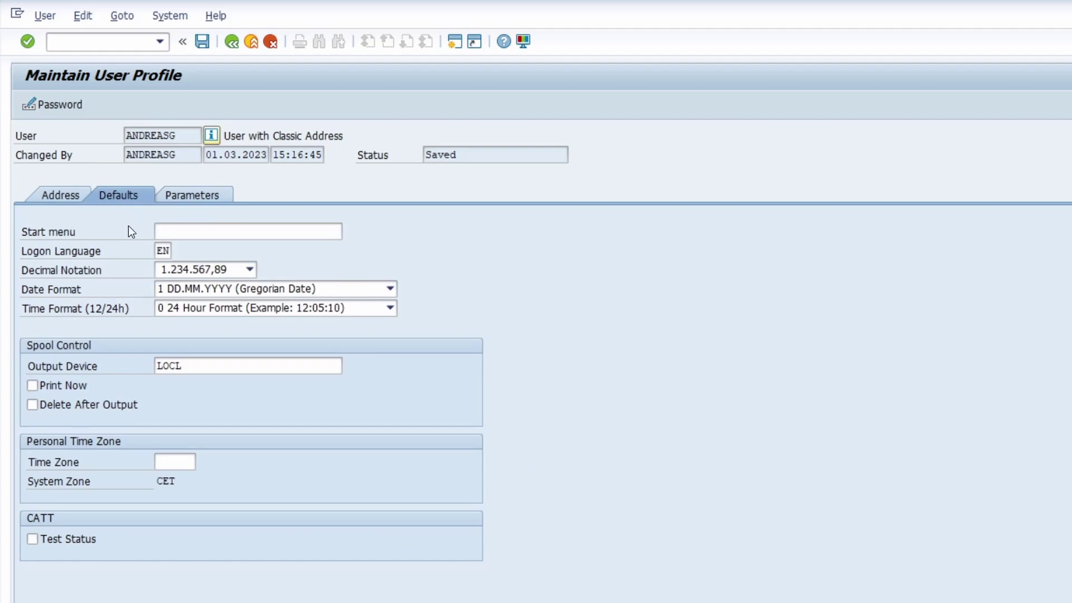
key("F3")
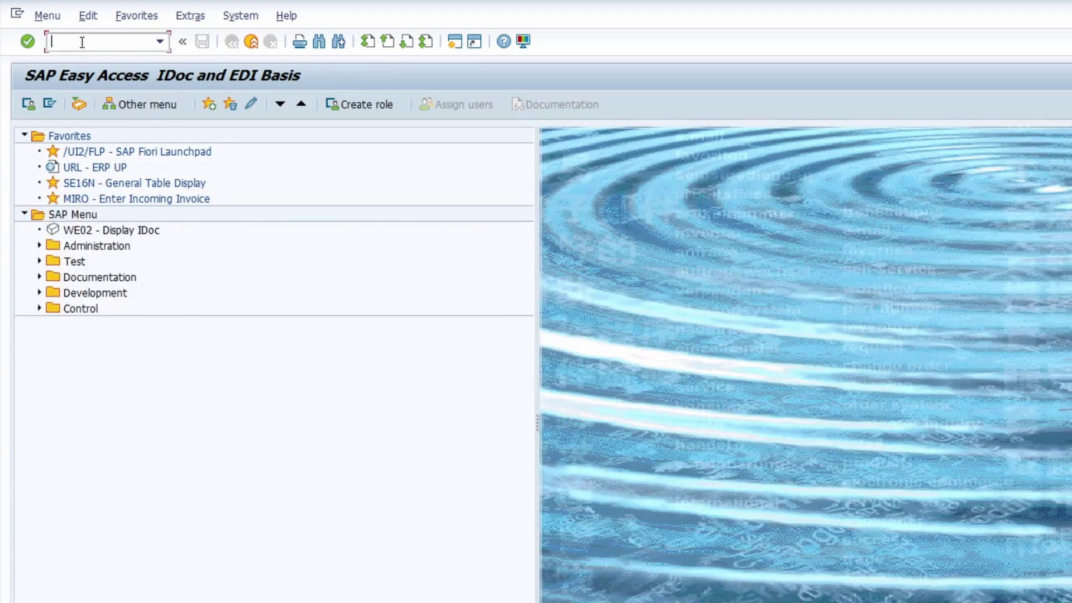
type("/n")
- Return to the initial screen, restore Easy Access, and reopen the SU3 Defaults tab
key("Return")
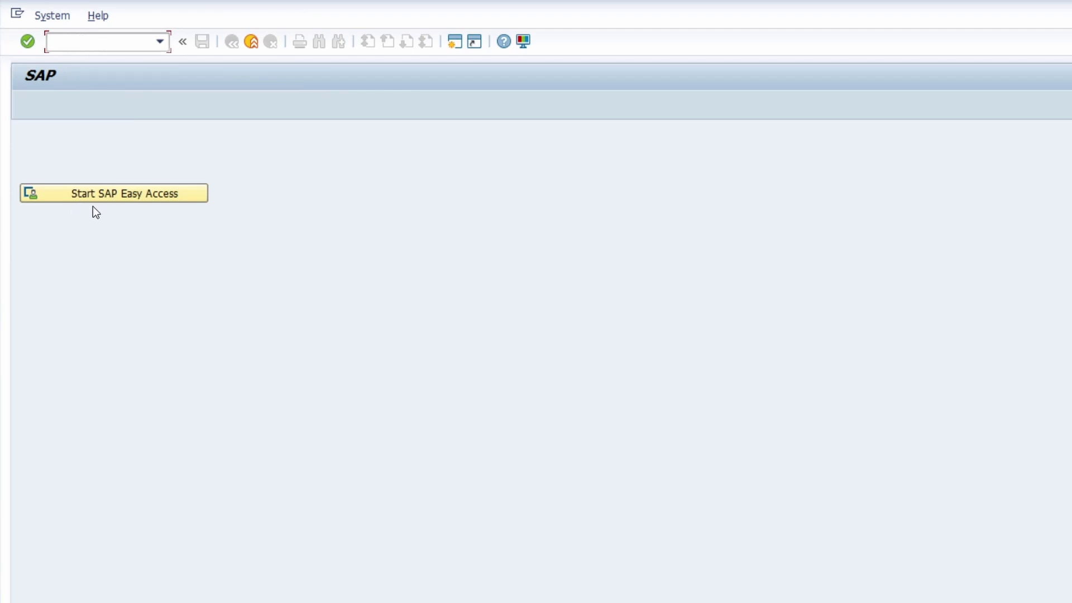
left_click(102, 198)
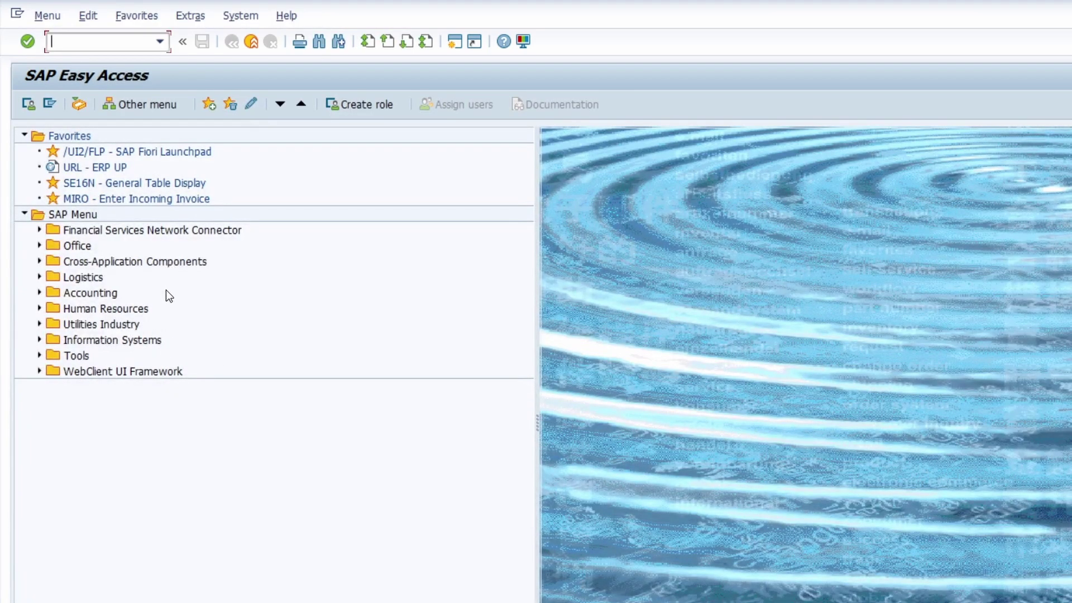
type("su3")
key("Return")
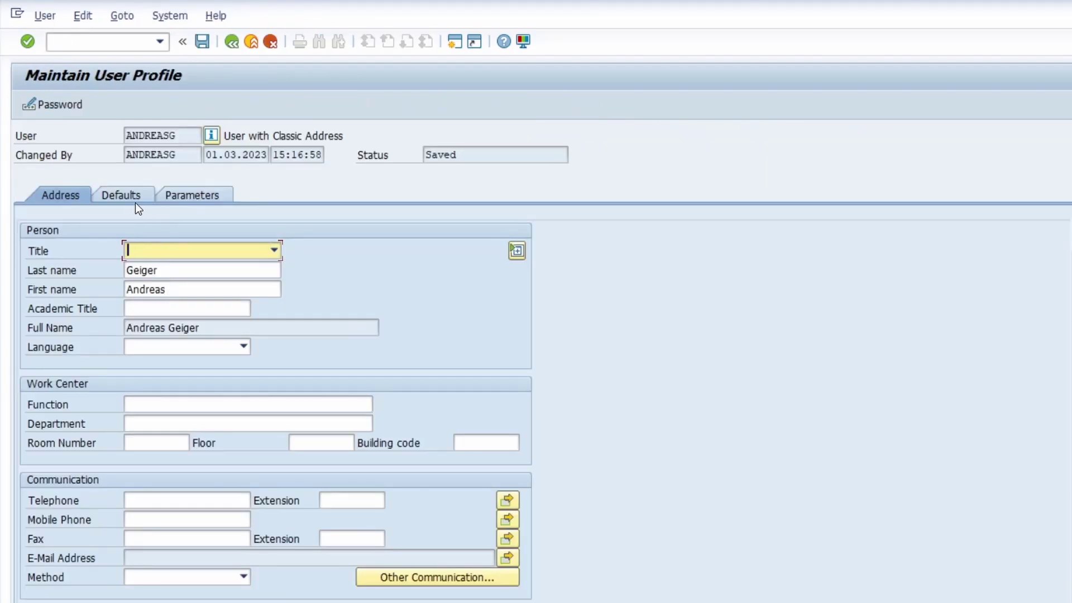
left_click(126, 196)
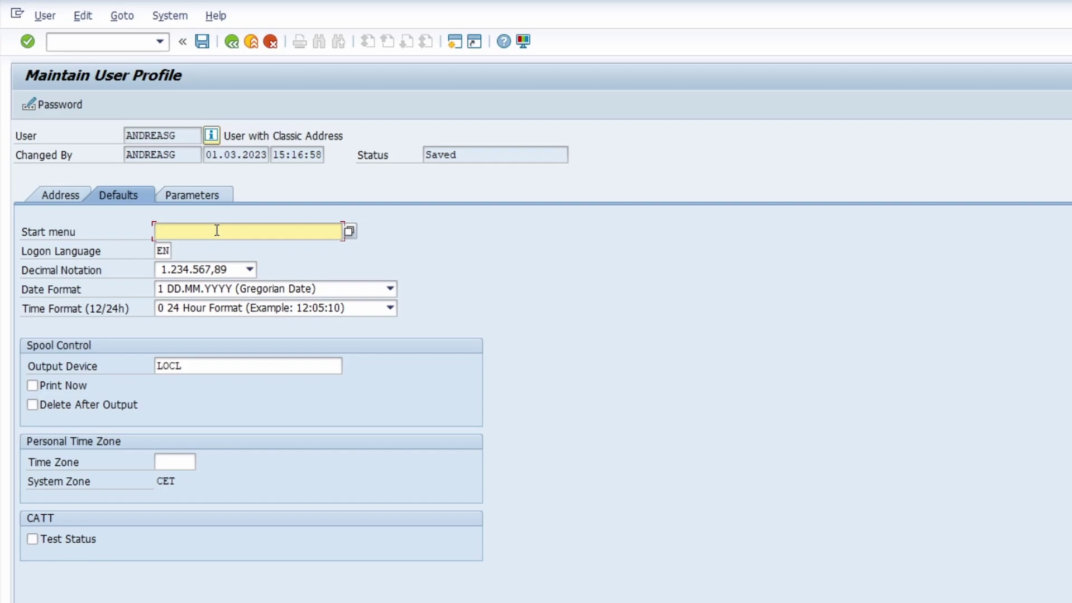
- Move past the logon language and list the decimal notation formats, with 1.234.567,89 still set
key("Tab")
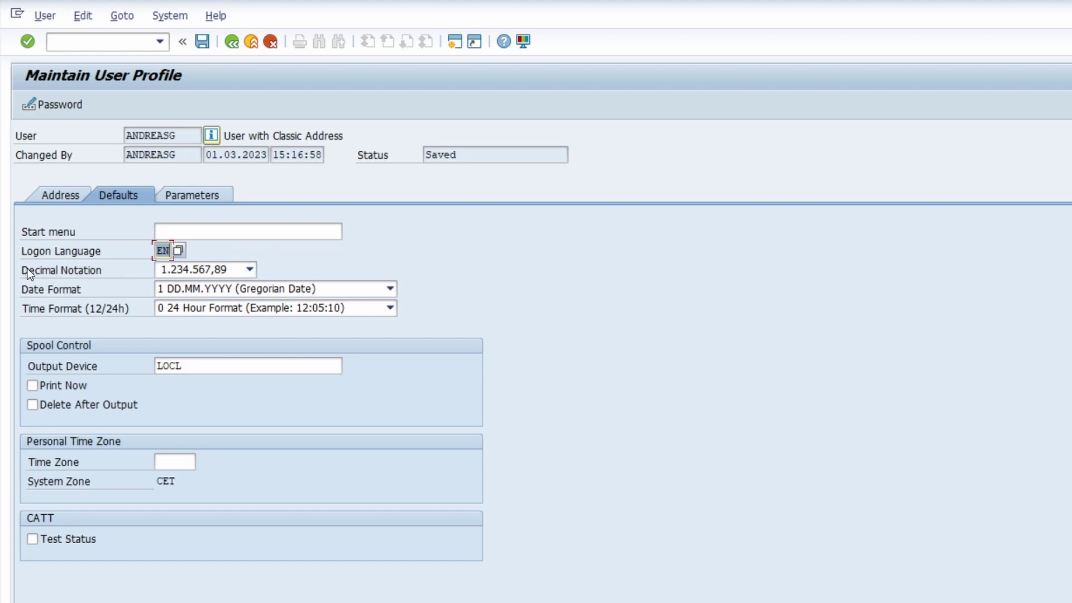
left_click(242, 271)
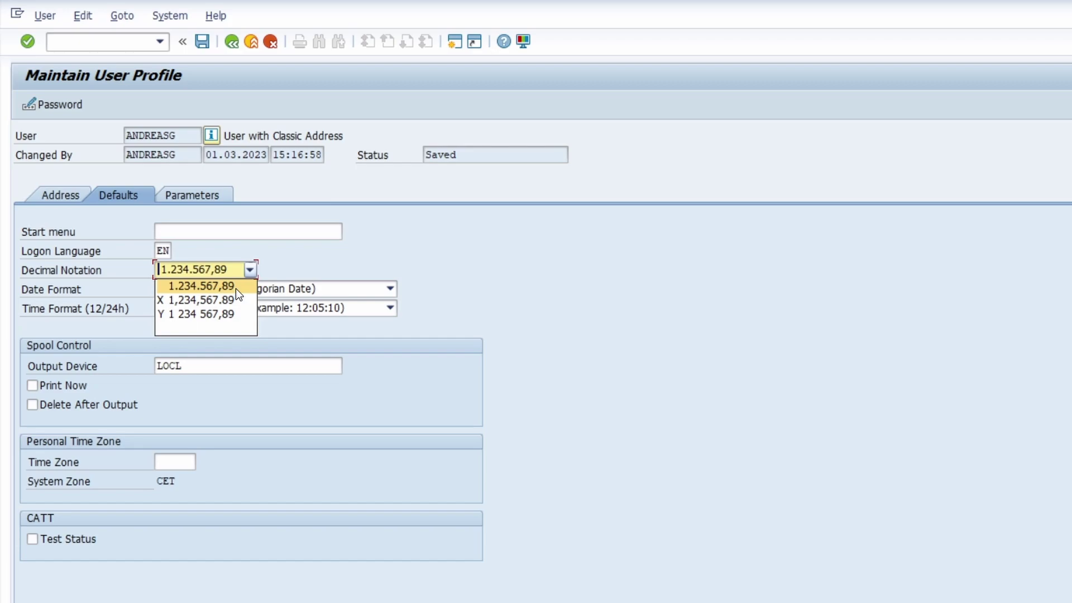
left_click(208, 289)
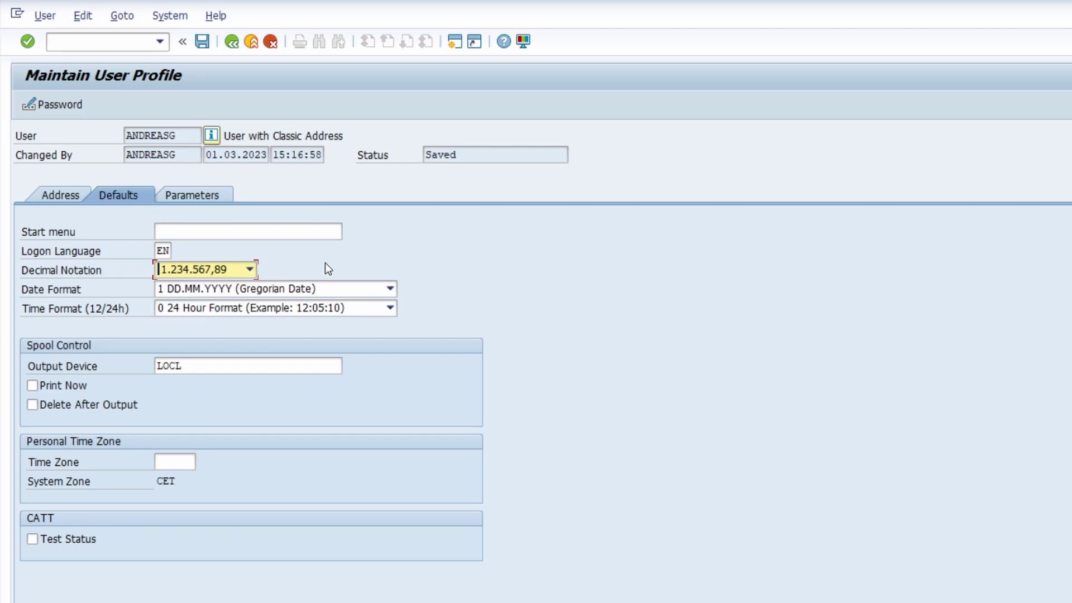
left_click(349, 290)
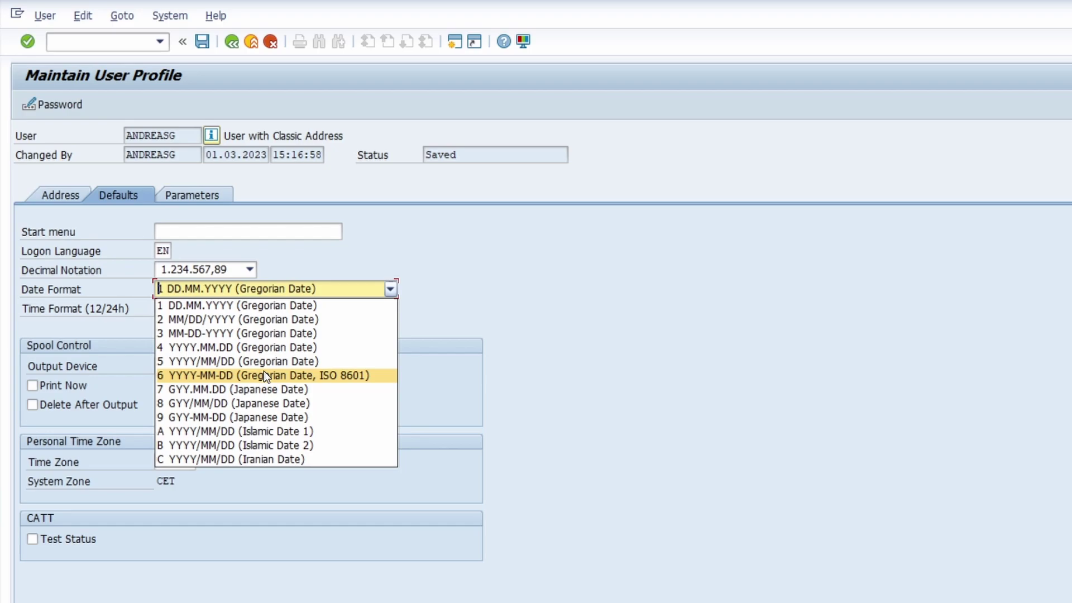
left_click(435, 312)
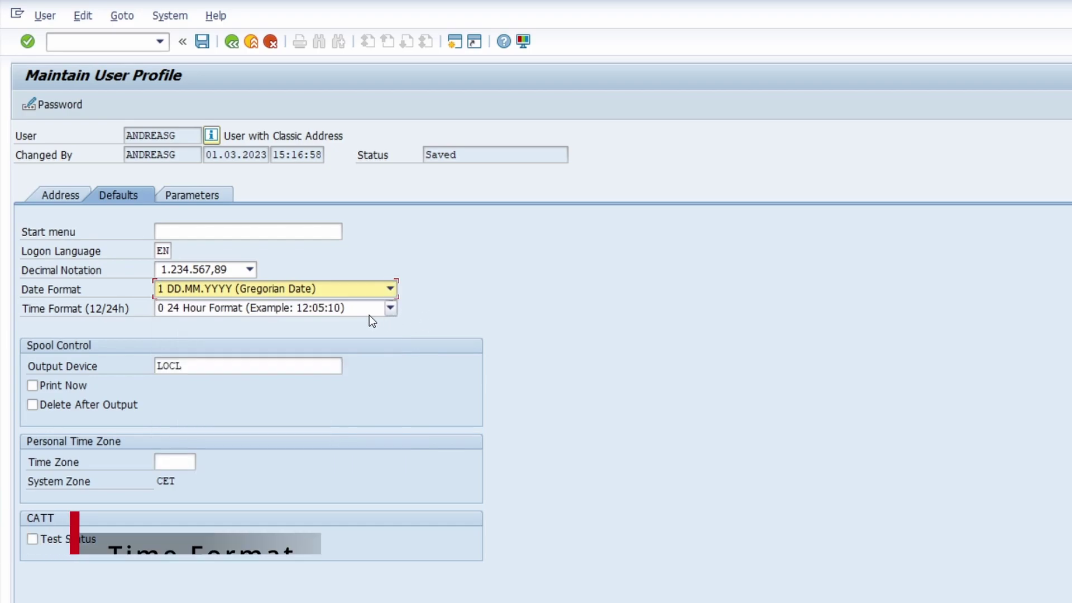
left_click(370, 315)
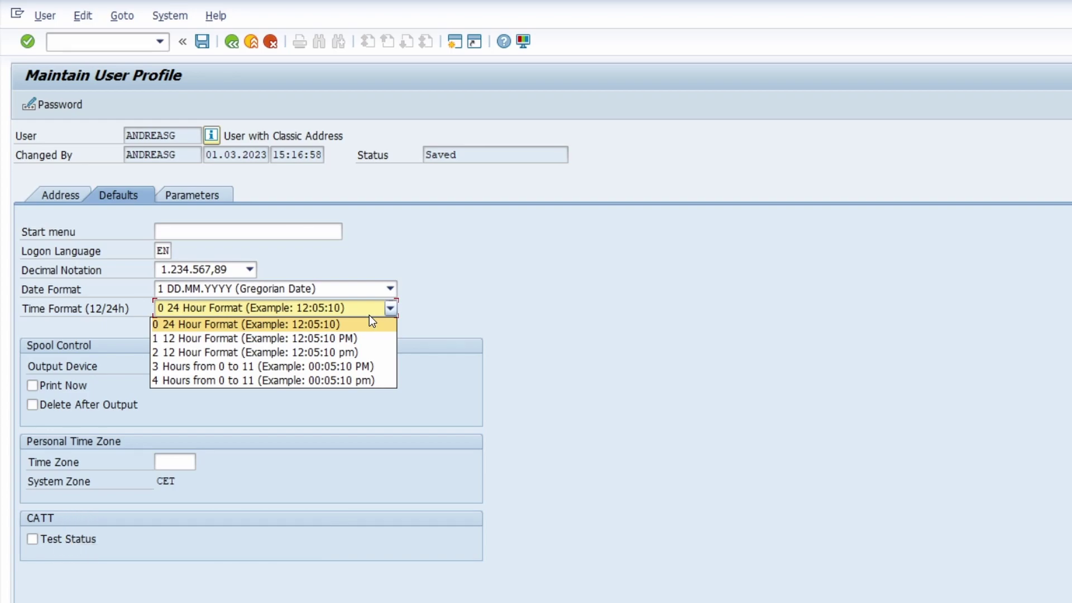
left_click(428, 308)
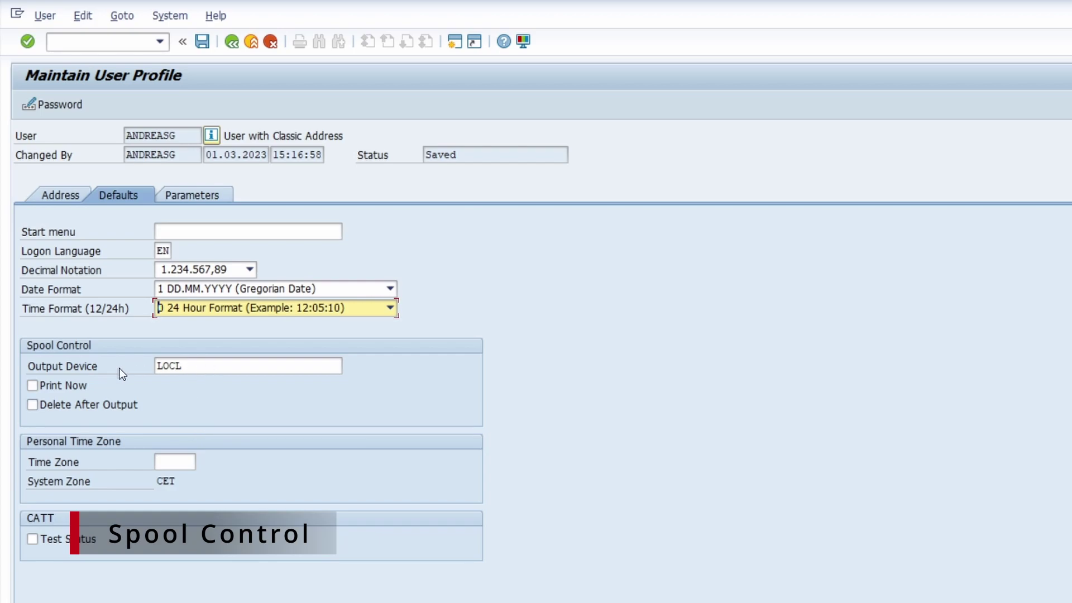
left_click(199, 368)
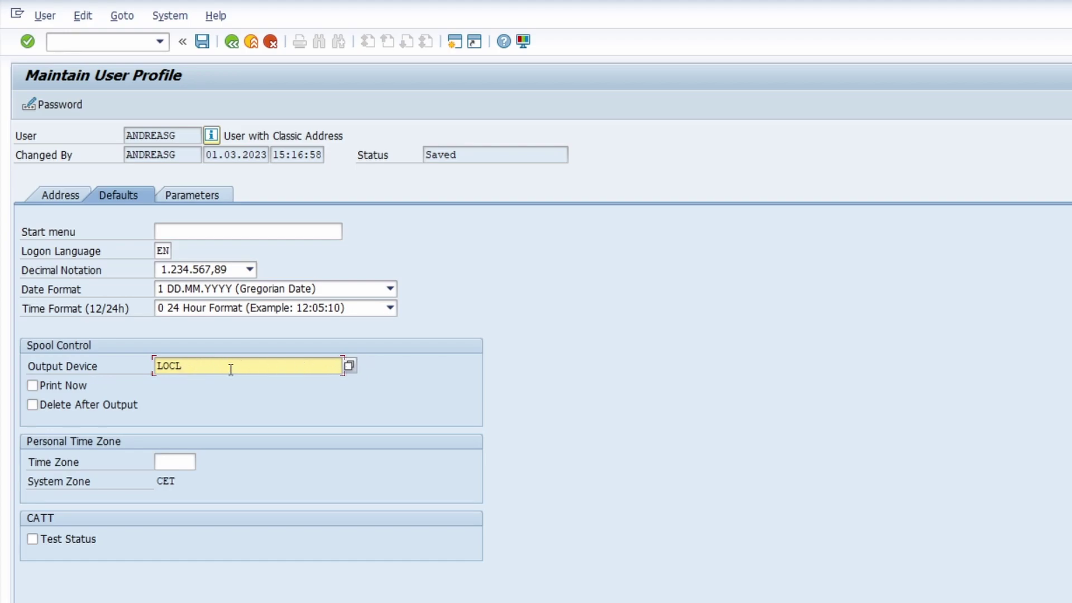
left_click(349, 366)
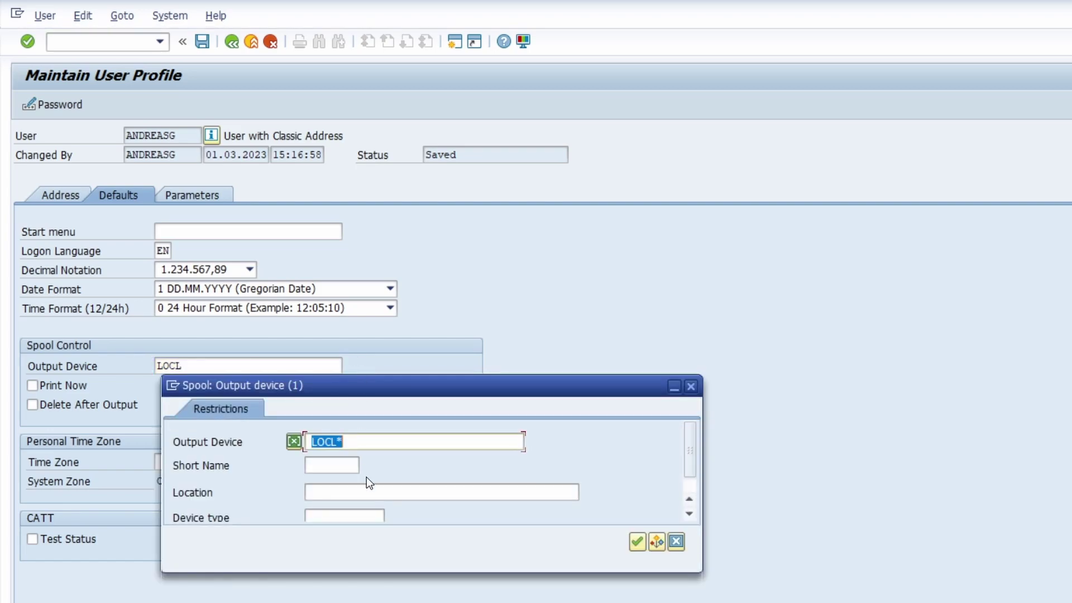
type("*")
left_click(636, 541)
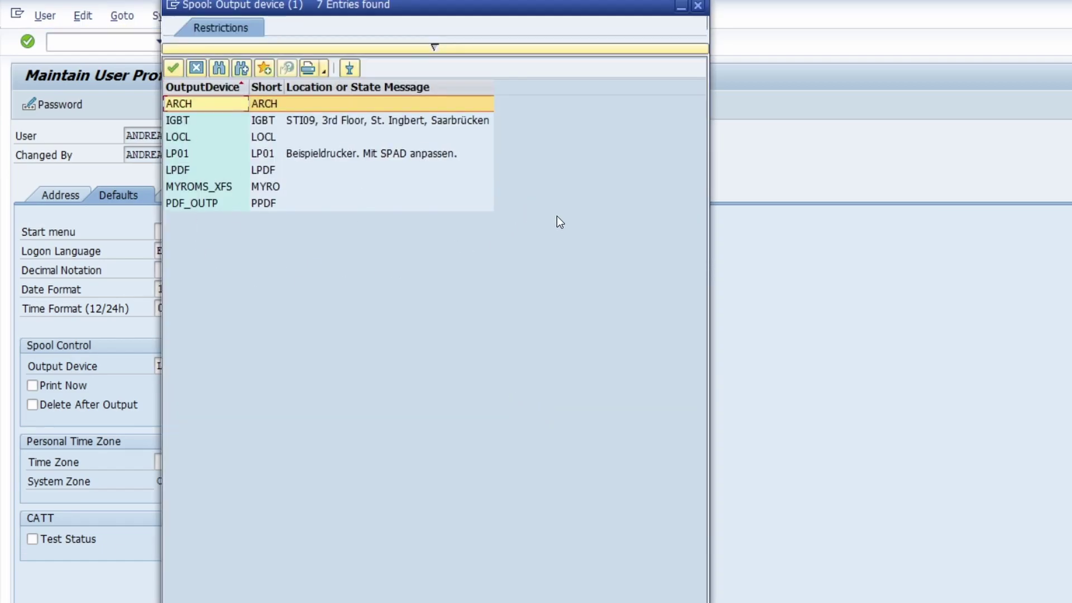
left_click(697, 7)
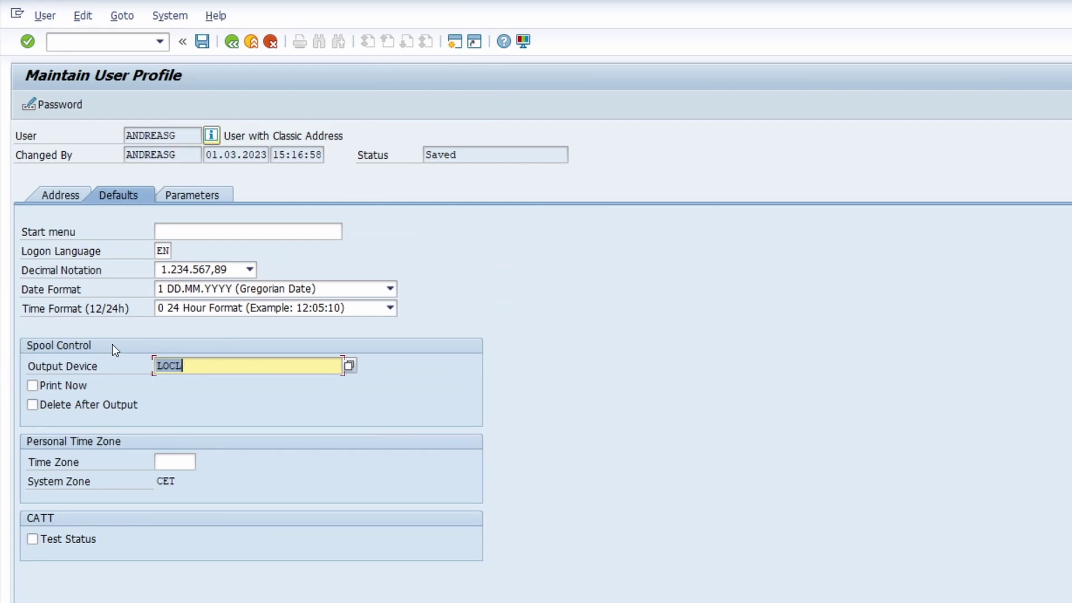
left_click(187, 366)
key("F1")
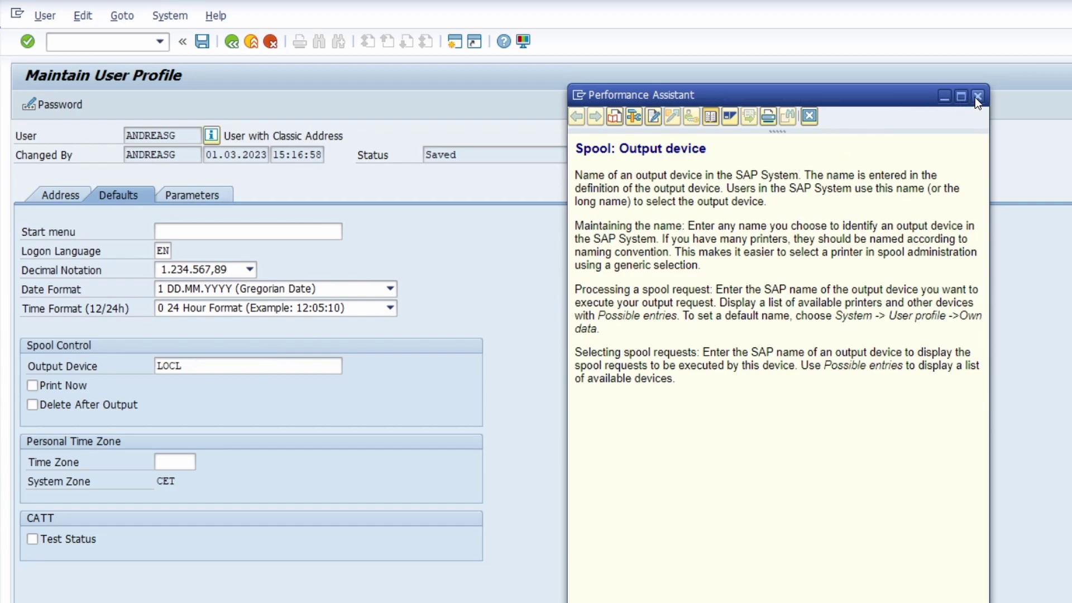
key("Escape")
key("Tab")
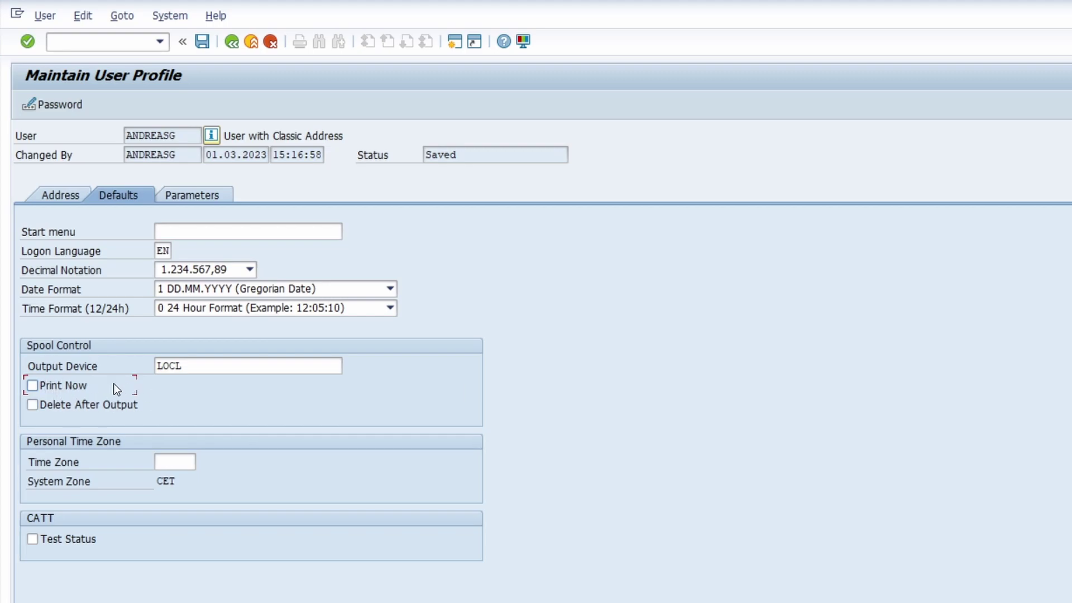
key("F1")
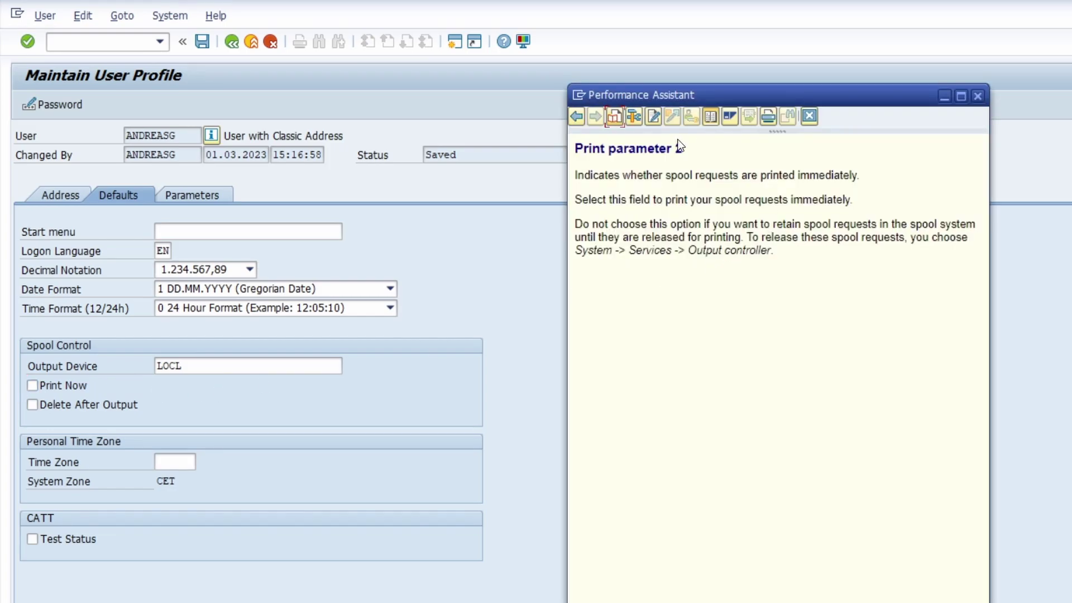
left_click(980, 100)
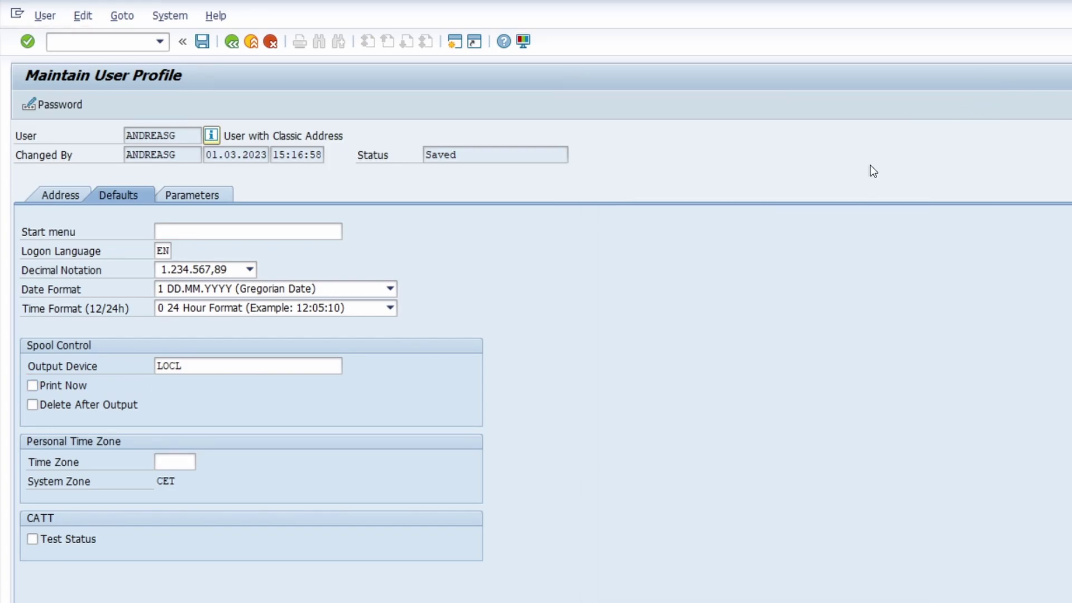
left_click(127, 405)
key("F1")
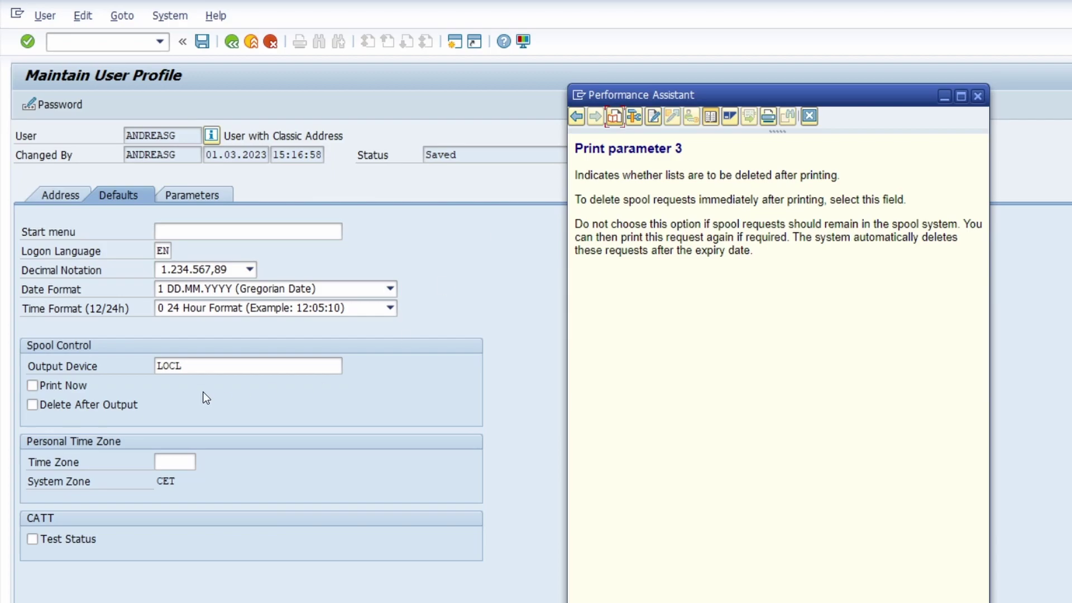
left_click(976, 96)
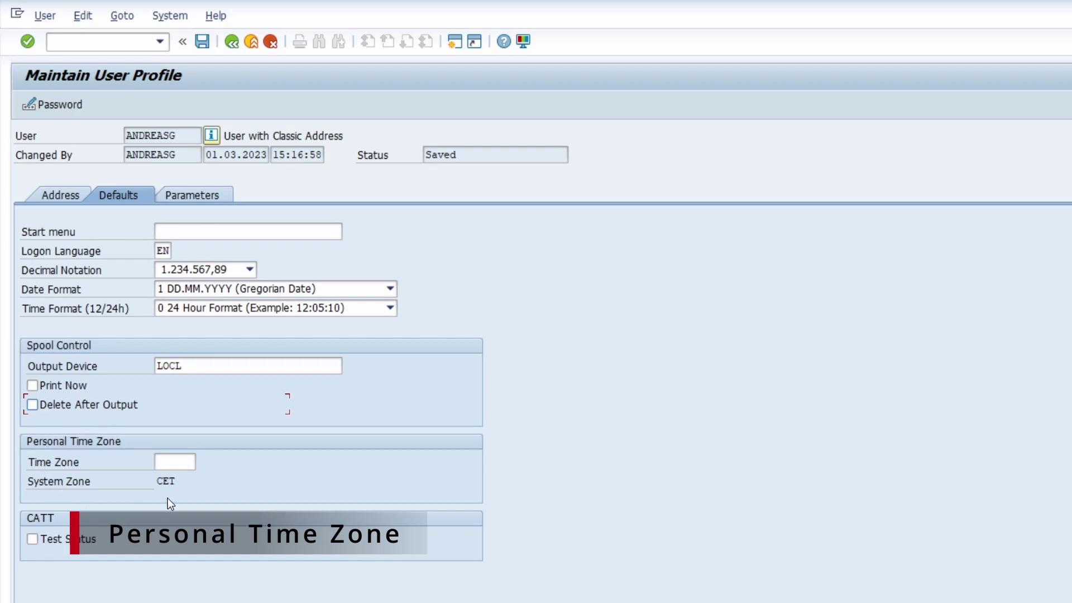
left_click(172, 461)
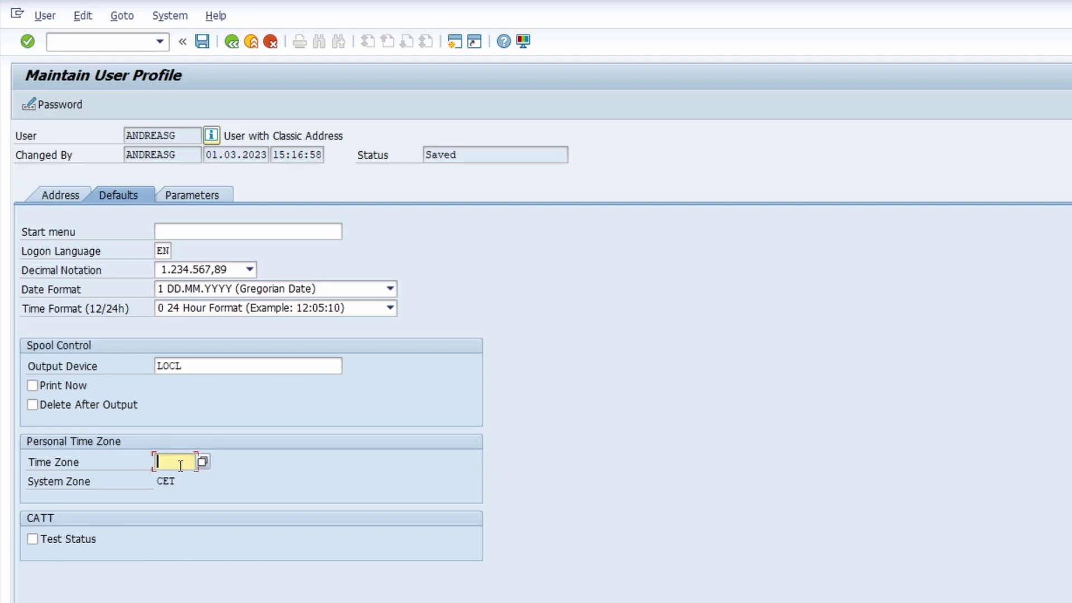
key("F1")
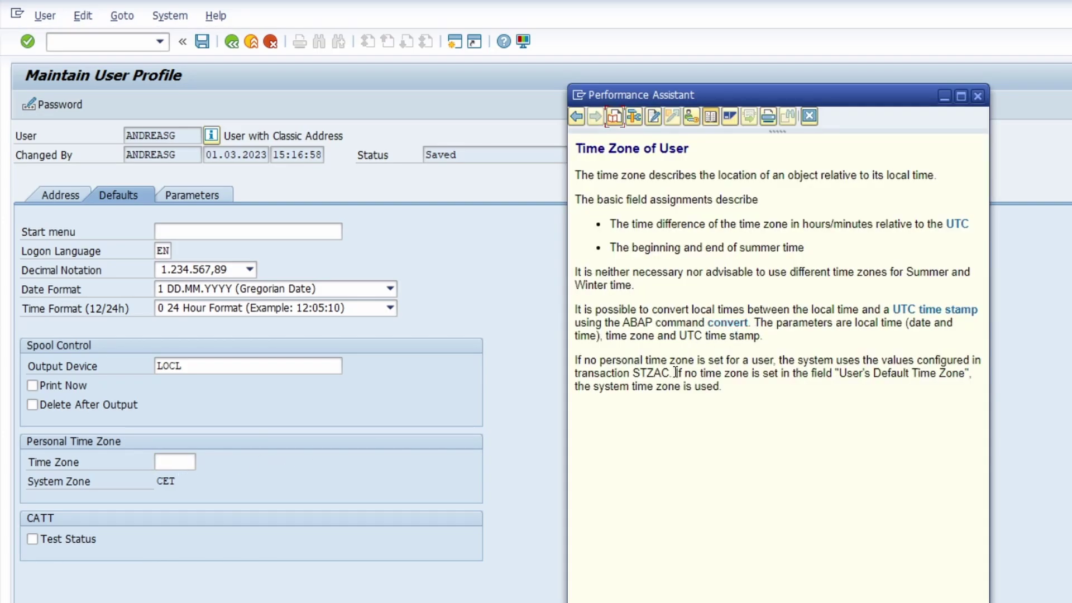
left_click_drag(670, 374, 632, 374)
left_click(621, 374)
left_click(977, 96)
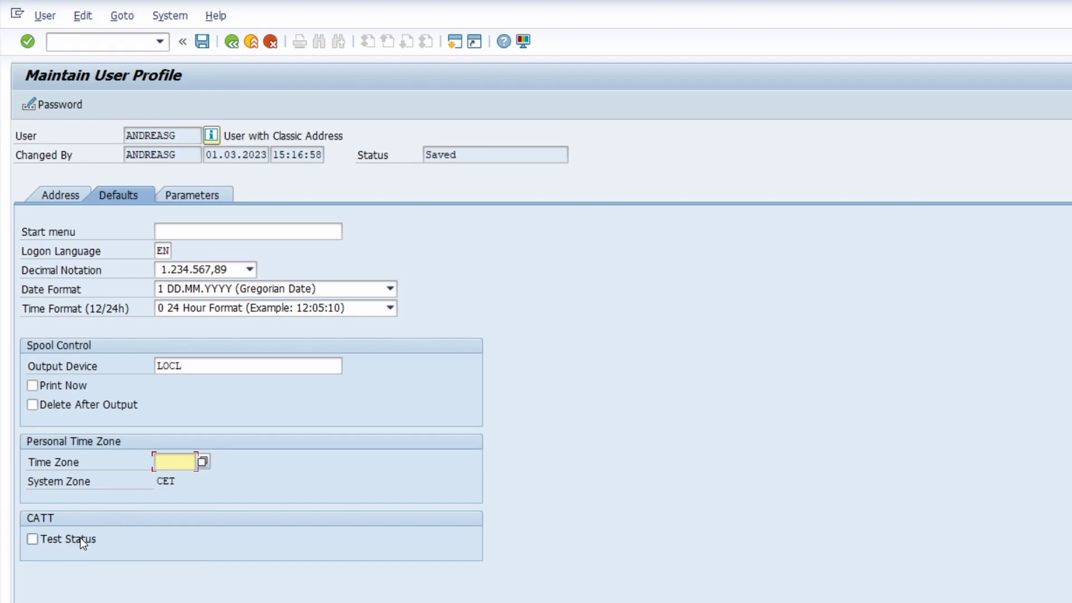
- View and close the CATT Test Status help, then exit SU3 without saving
key("Tab")
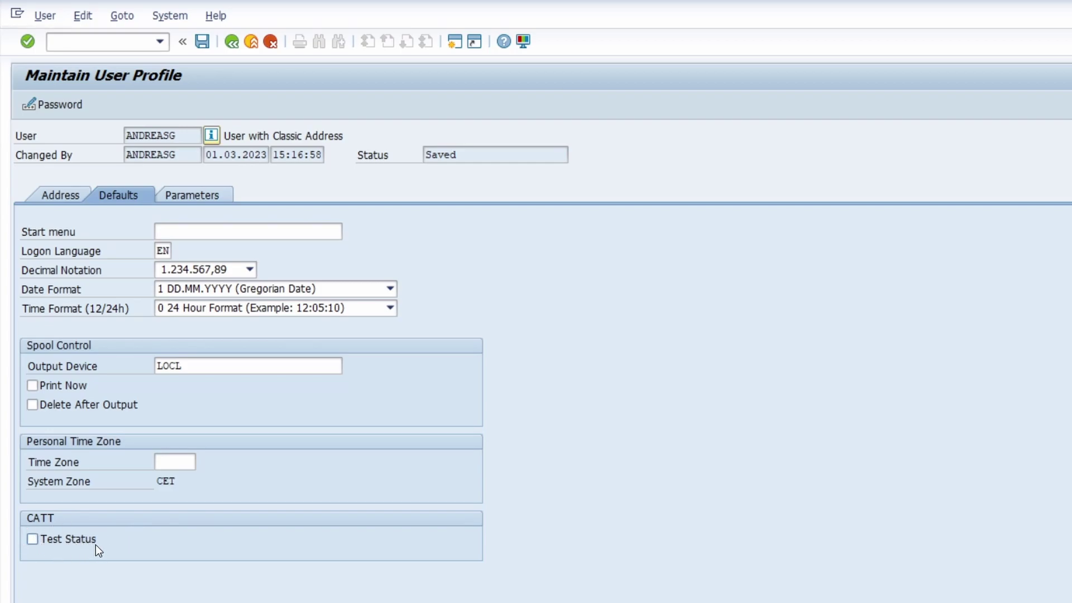
key("F1")
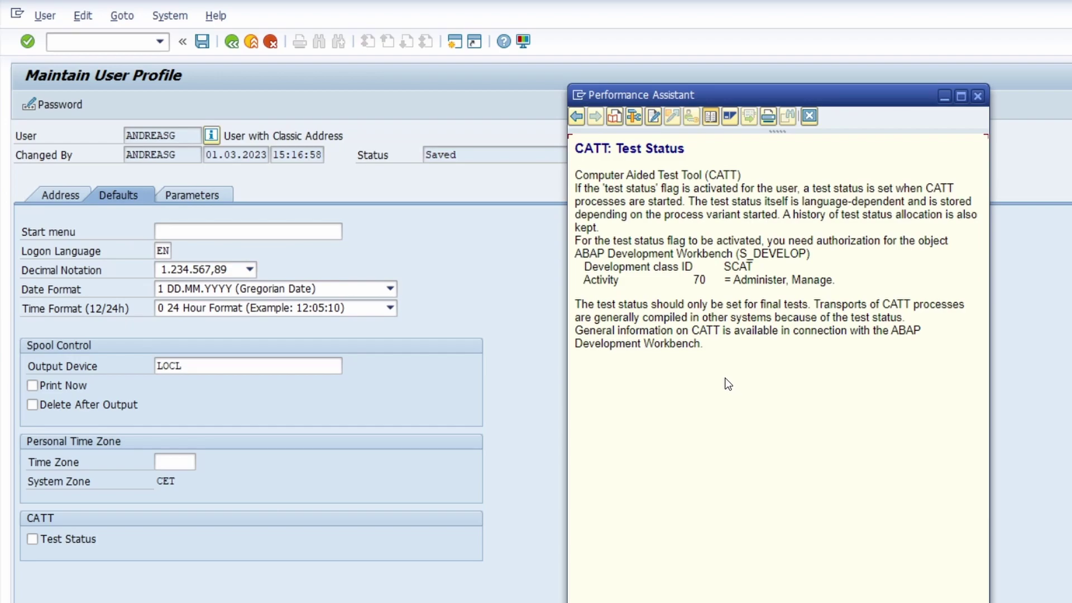
left_click(978, 96)
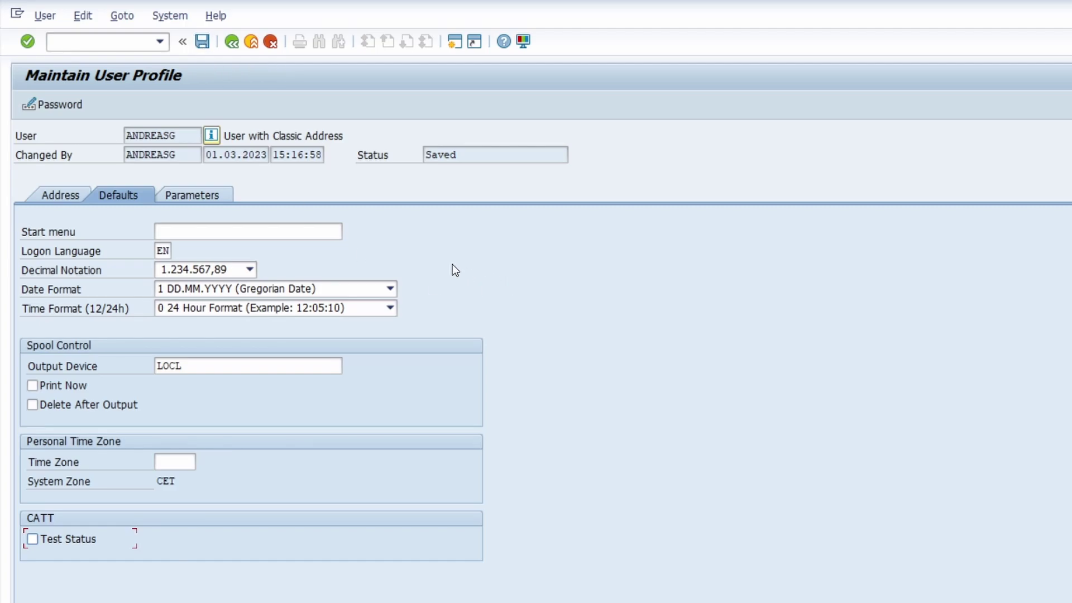
key("F3")
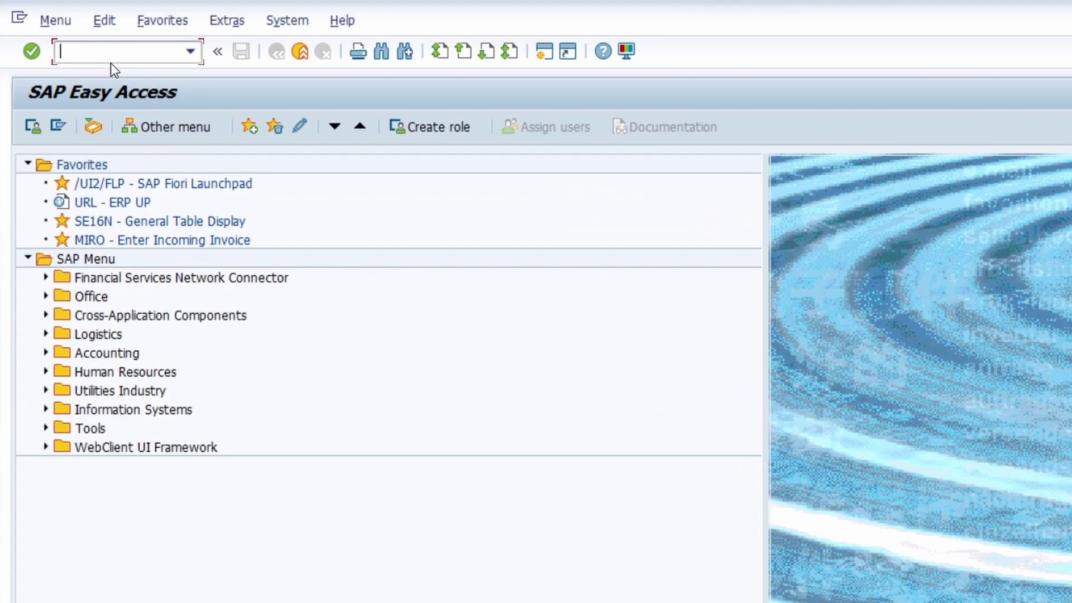
type("SU3")
- Save WEDI as the SU3 start menu default, then reload the start screen with /n
key("Return")
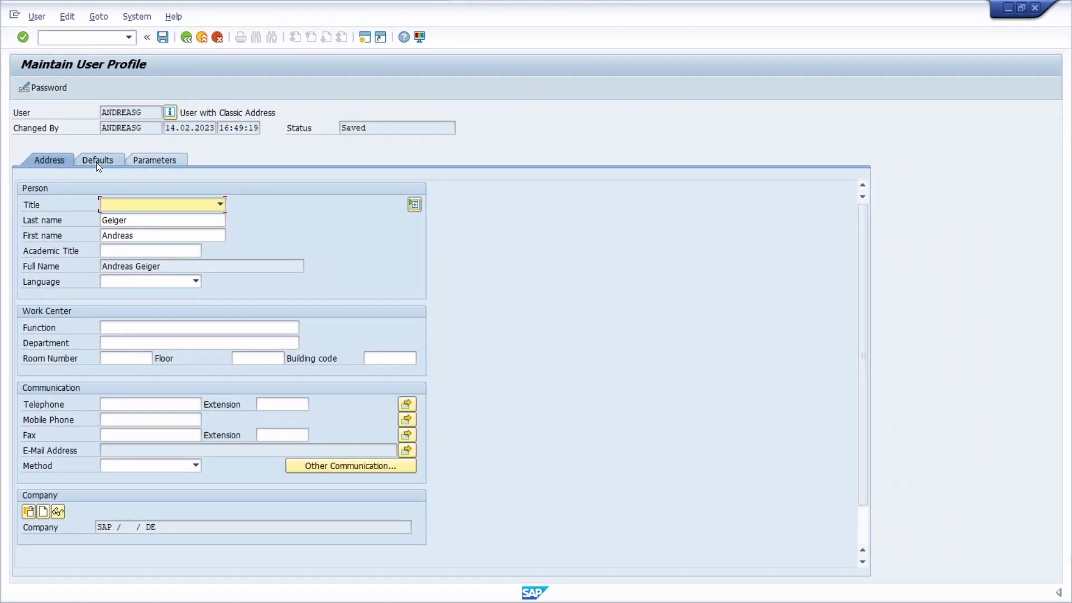
left_click(96, 160)
left_click(199, 20)
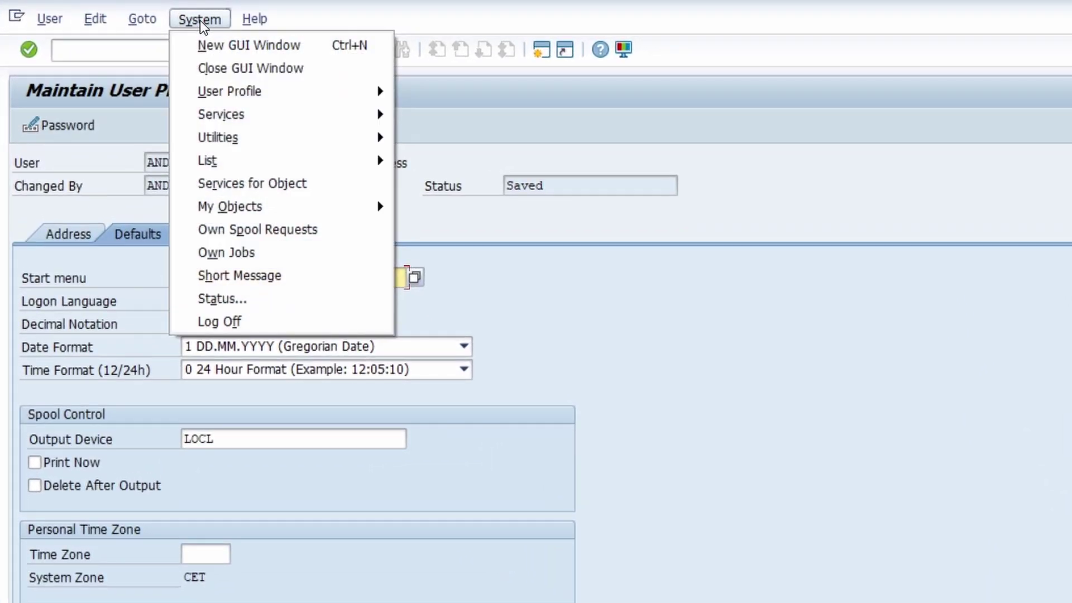
mouse_move(229, 91)
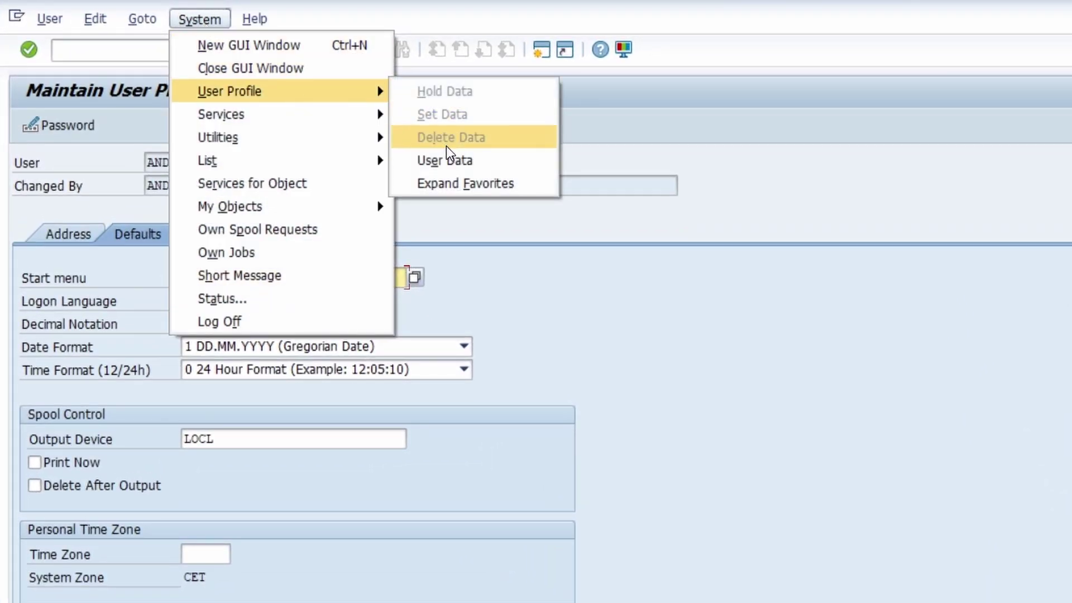
left_click(501, 159)
type("W")
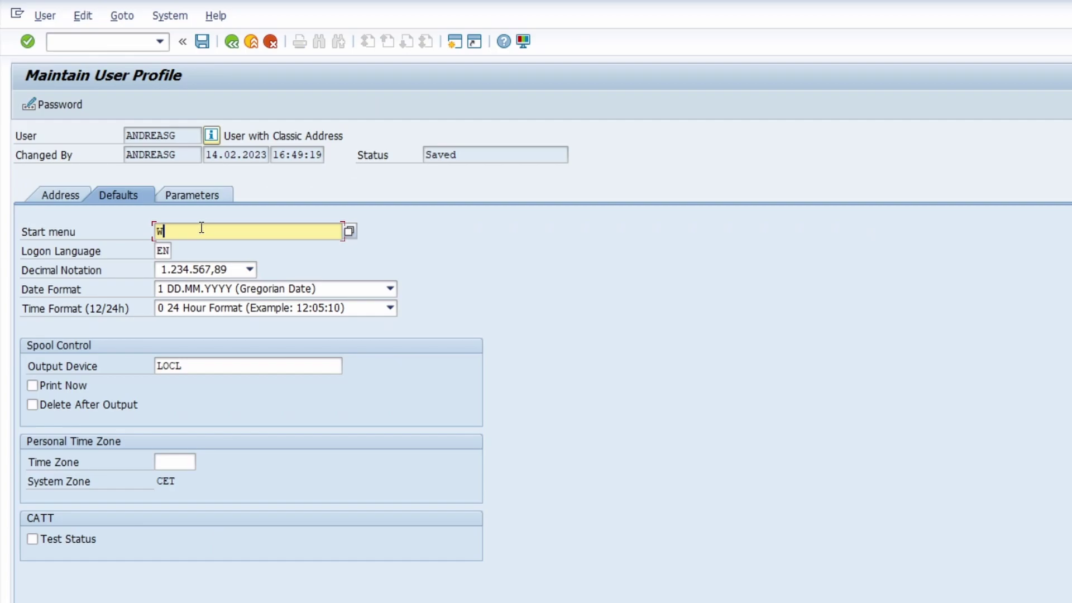
type("EDI")
key("Return")
key("ctrl+s")
key("F3")
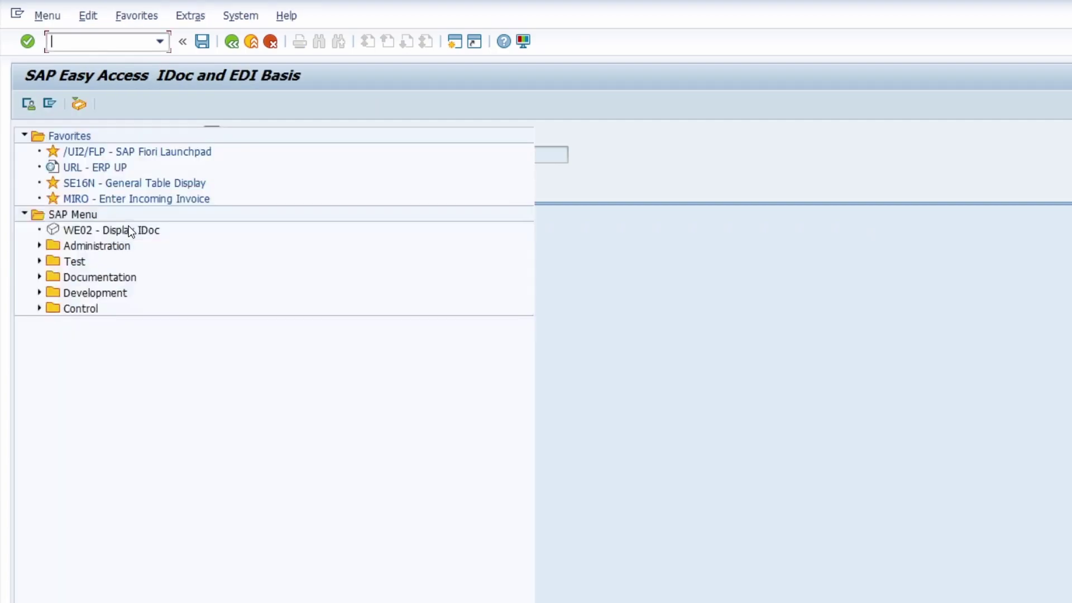
left_click(81, 41)
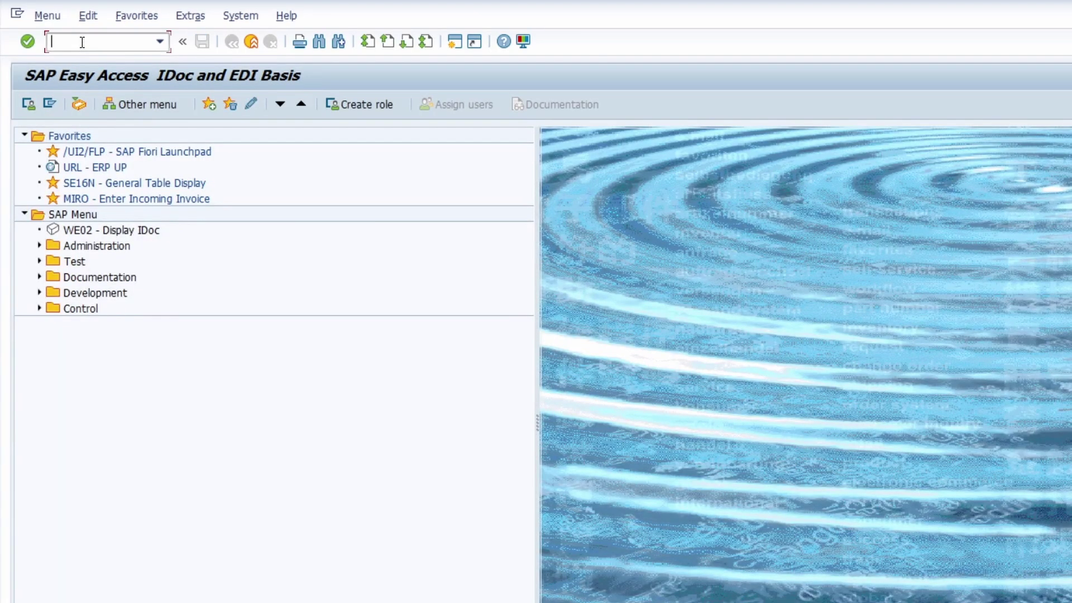
type("/n")
key("Return")
- Review the decimal, date and time format lists, then search to list all seven output devices
left_click(239, 271)
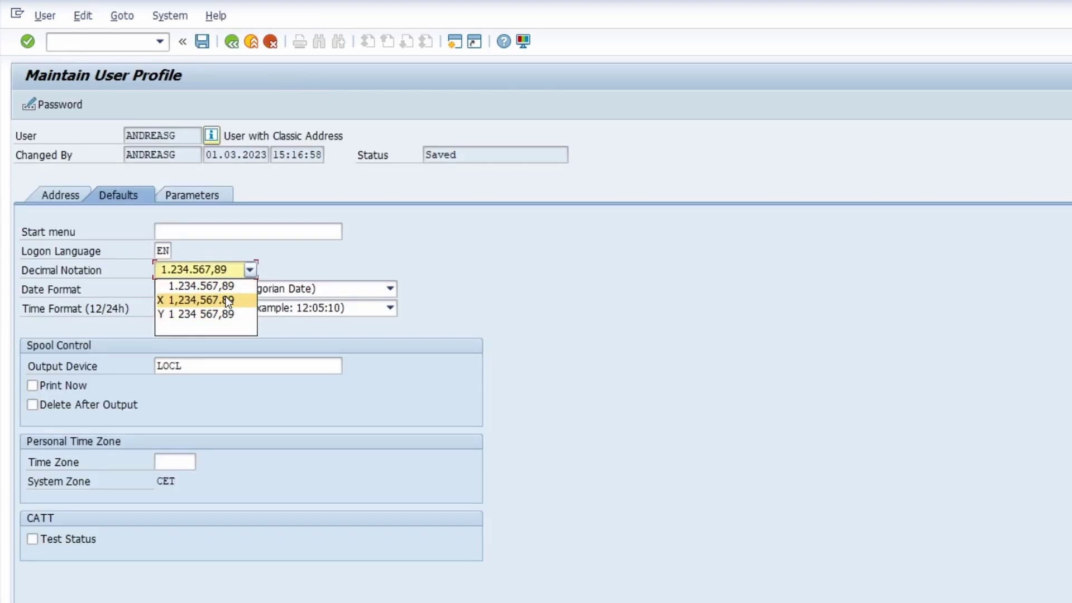
left_click(349, 289)
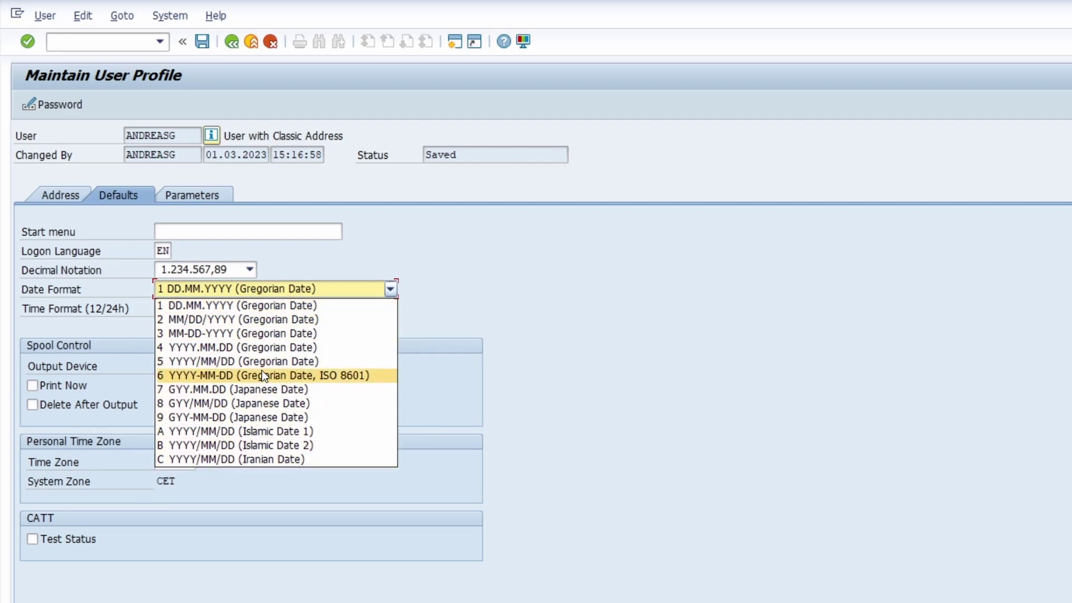
left_click(370, 315)
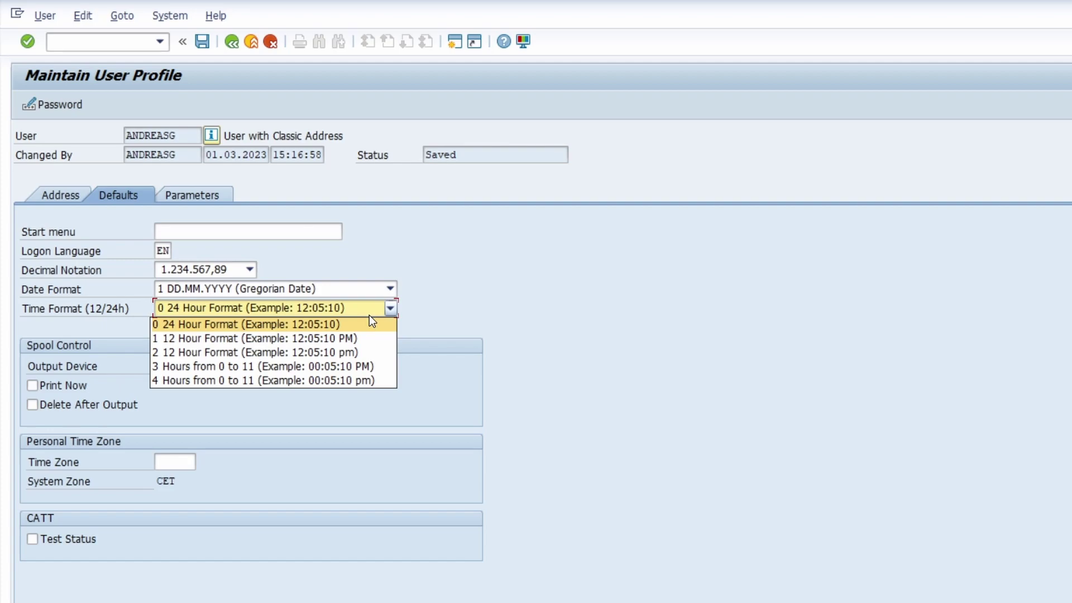
left_click(370, 315)
left_click(352, 366)
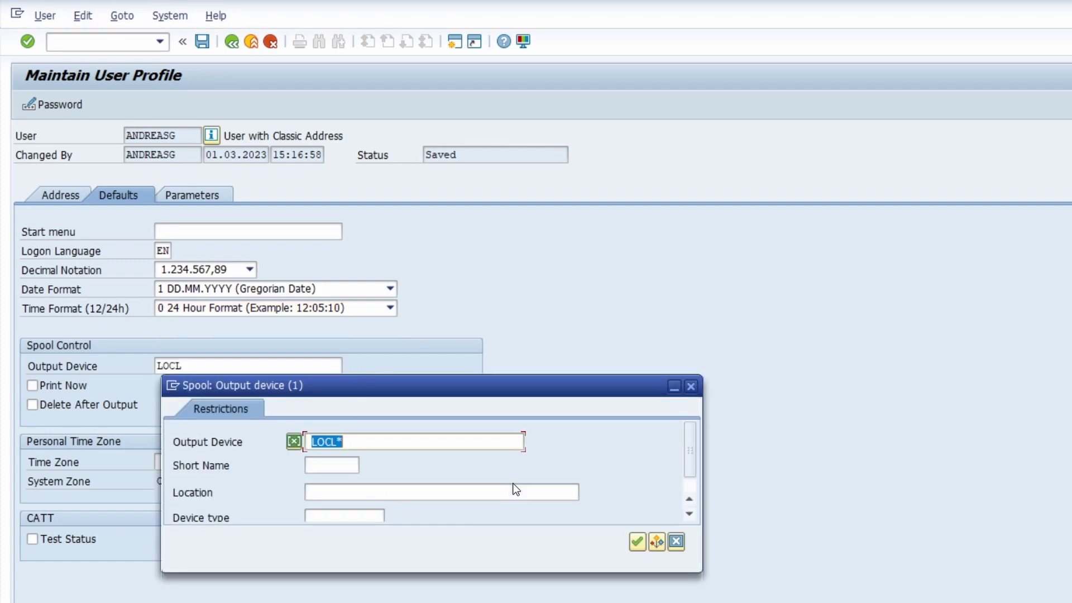
type("*")
left_click(636, 541)
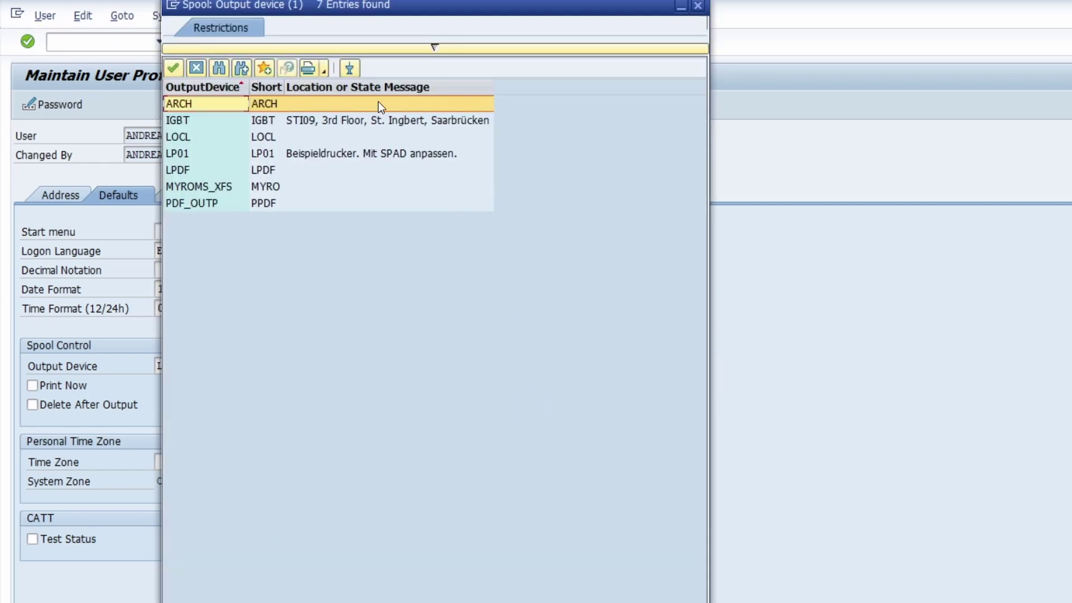